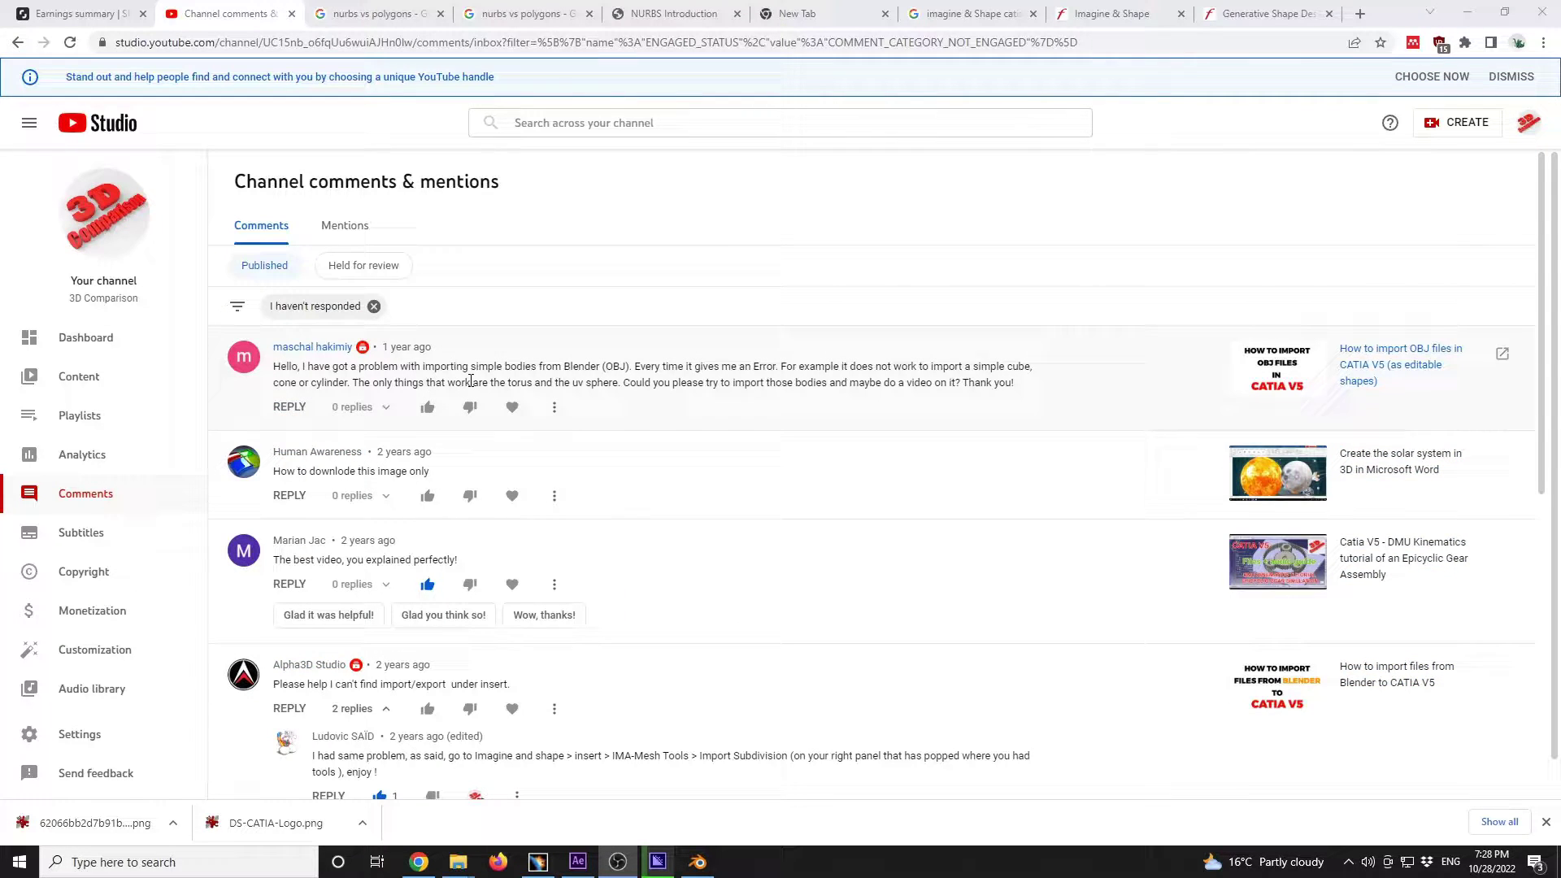
Step: In Blender, delete the existing Cylinder and add a fresh default mesh cylinder
left_click_drag(561, 365, 416, 377)
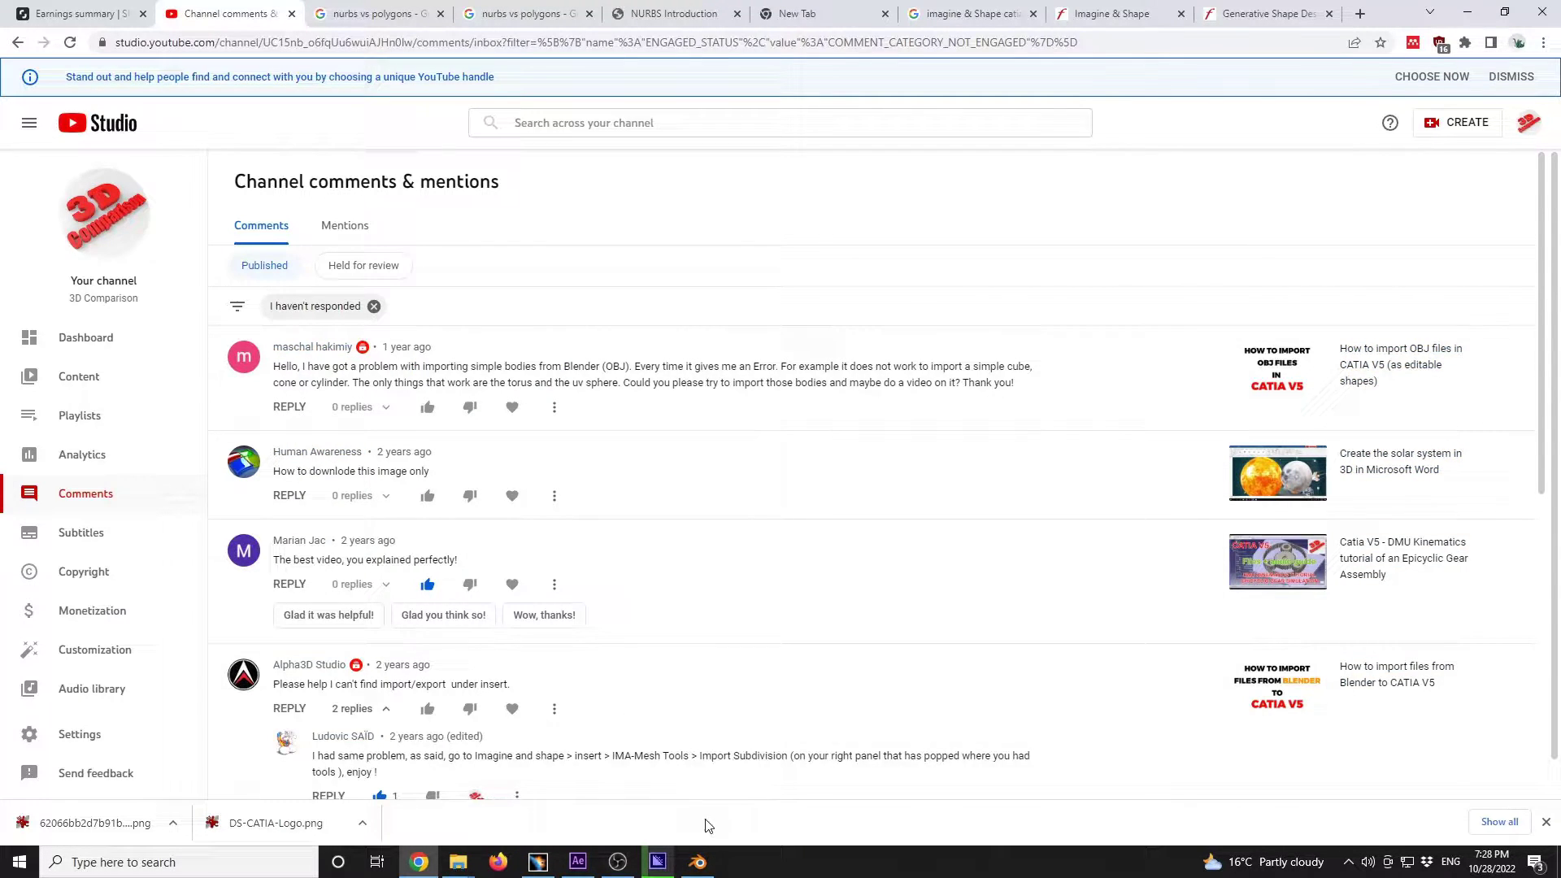
left_click(698, 861)
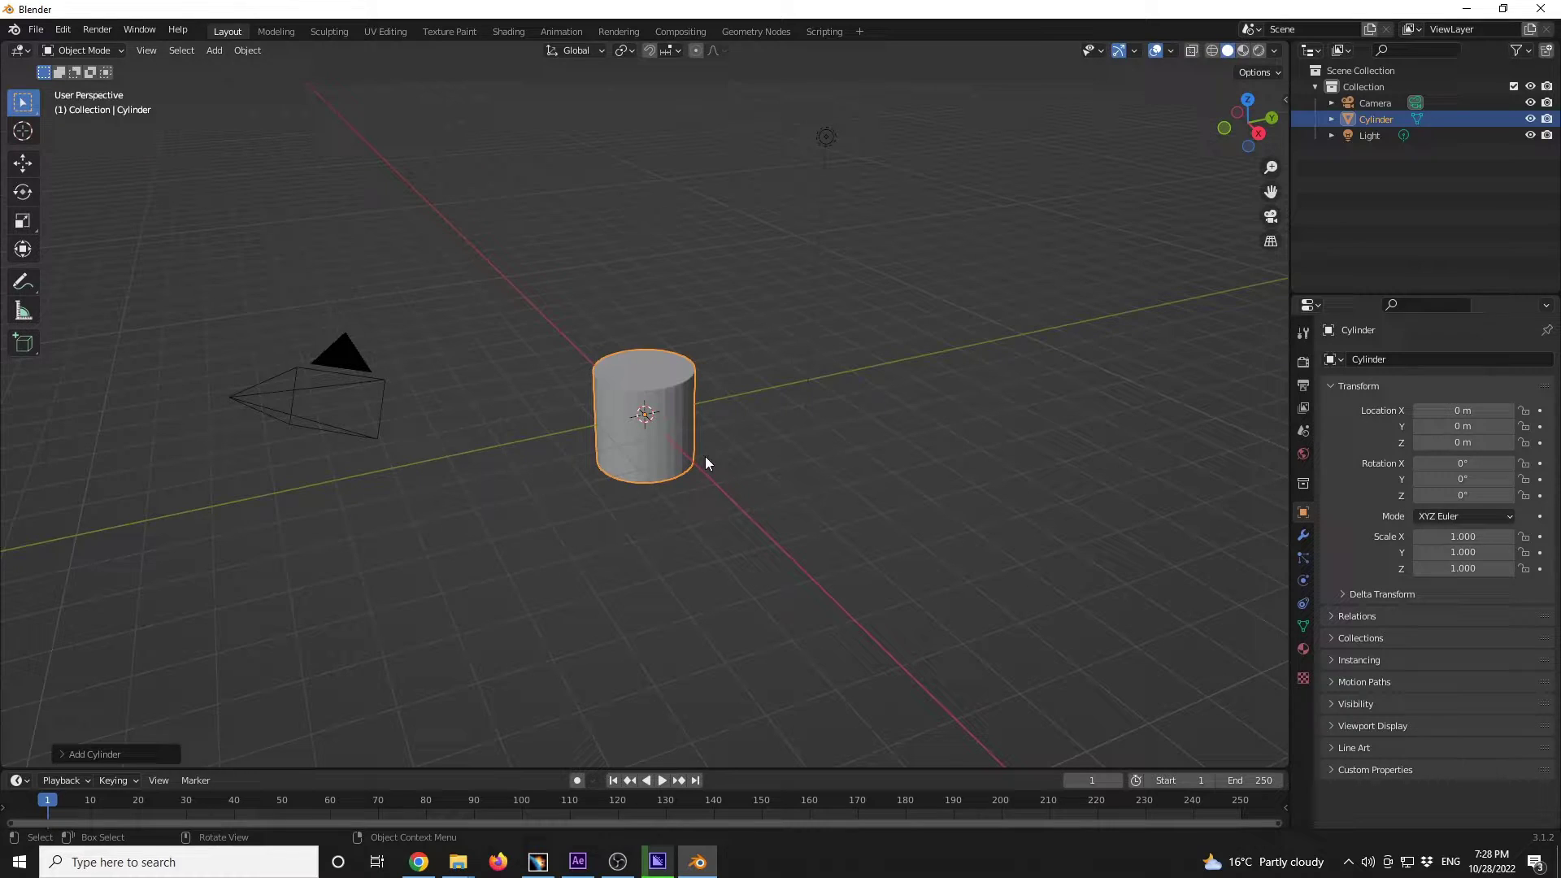
left_click(36, 29)
left_click(783, 480)
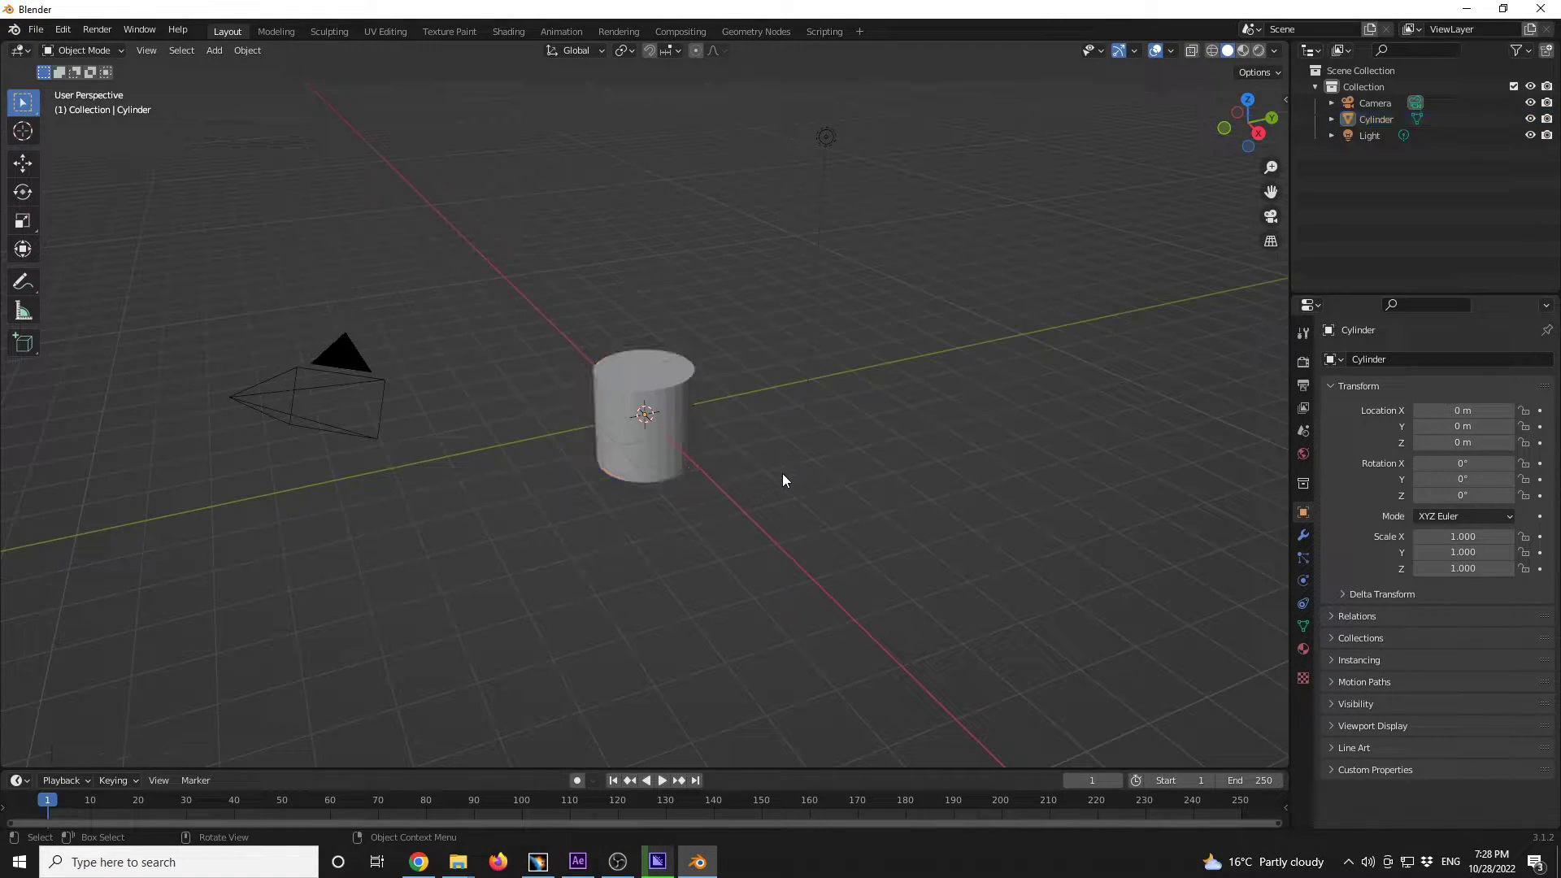
left_click(1378, 118)
key("Delete")
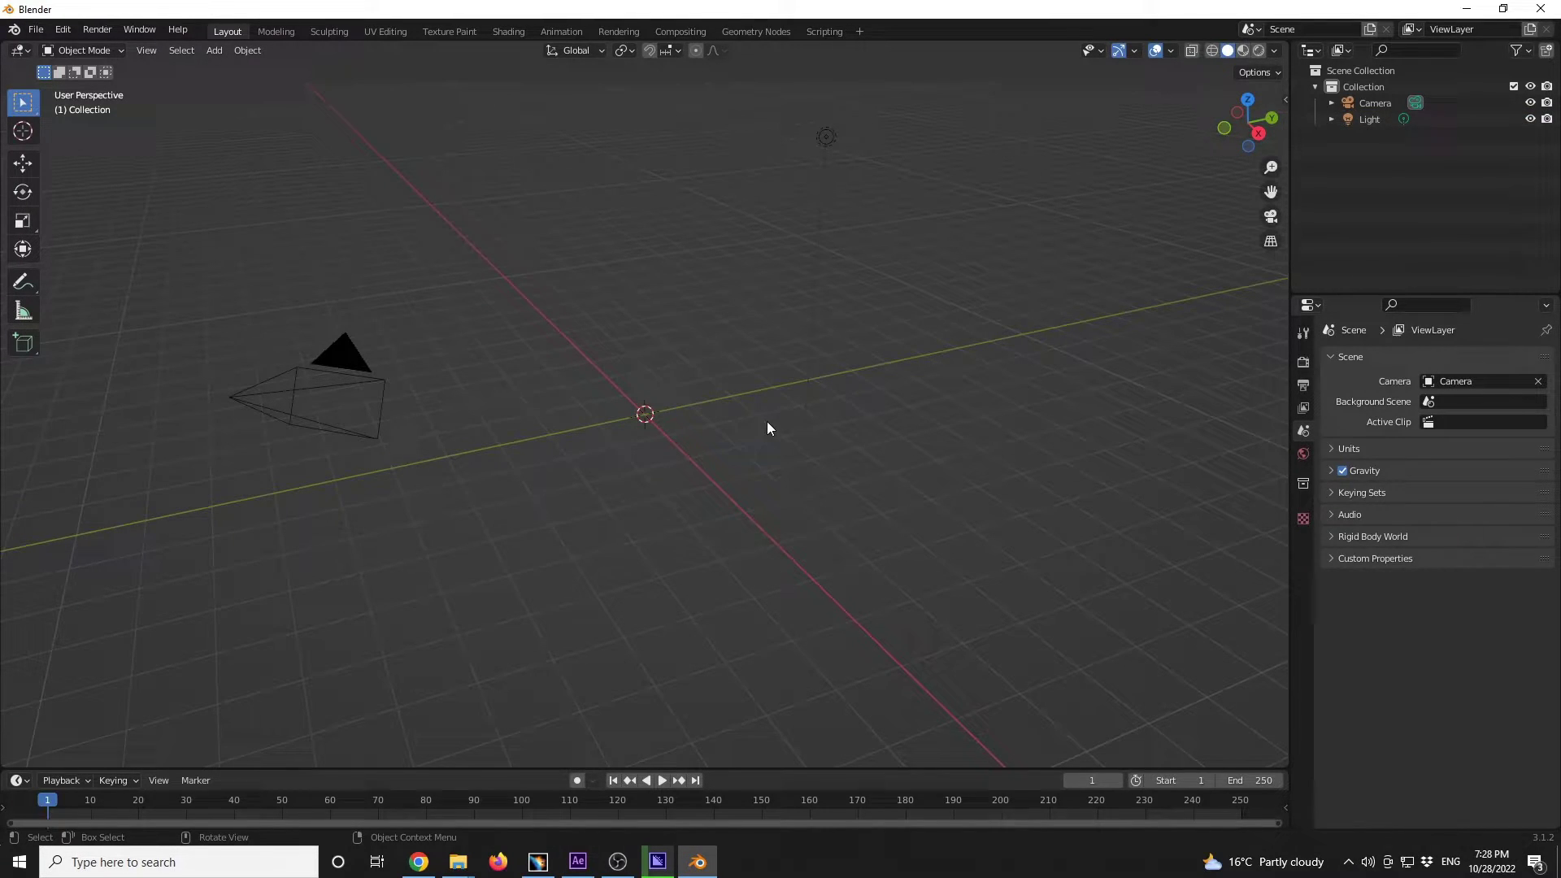
key("shift+a")
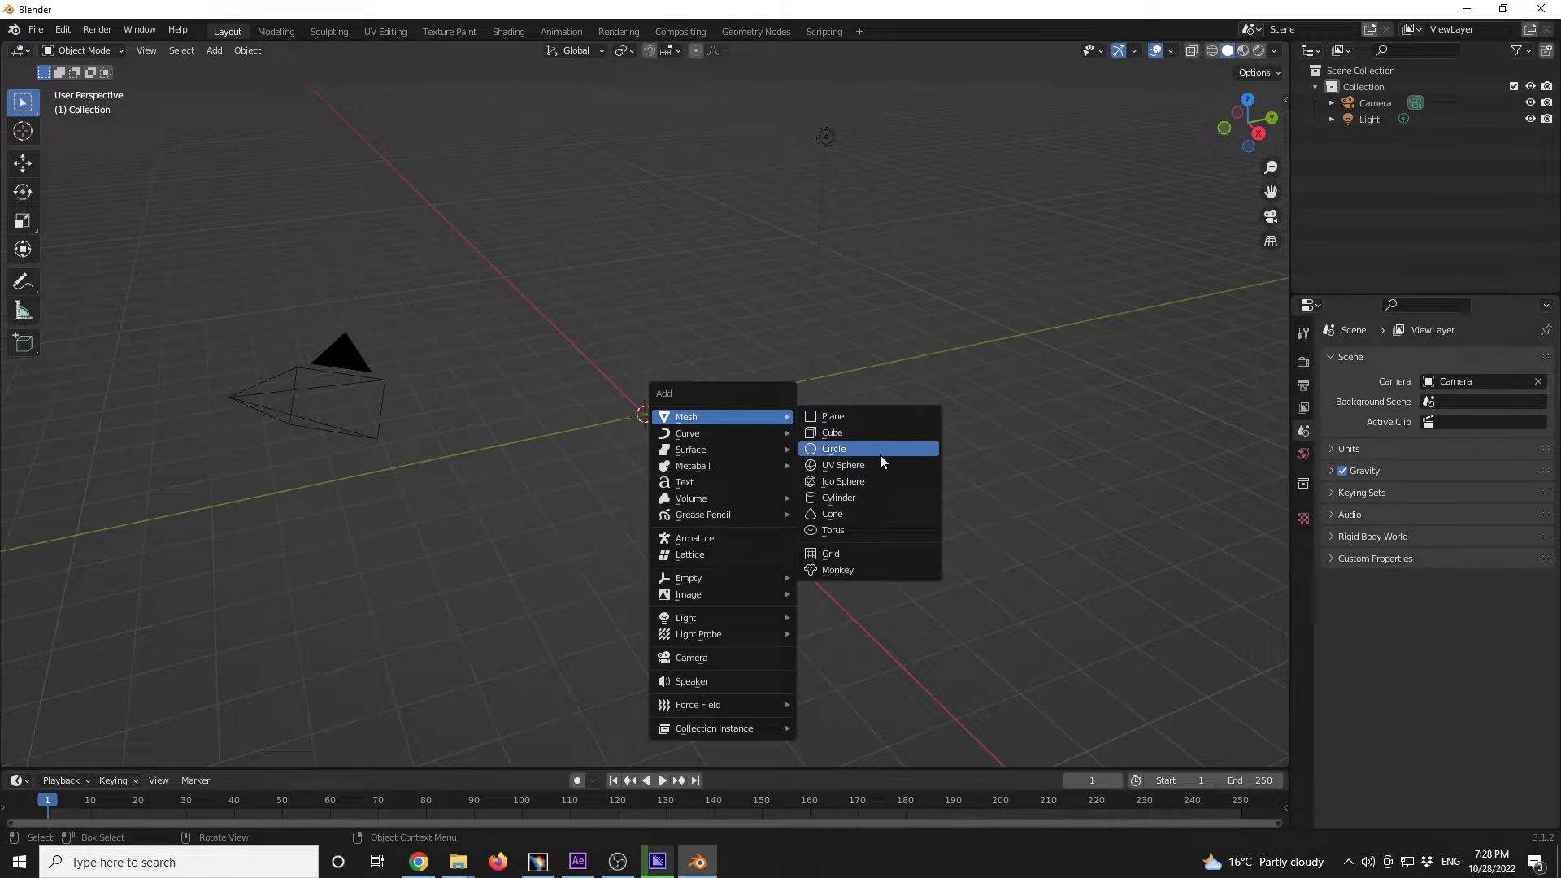
left_click(852, 495)
Step: Export the scene as a Wavefront OBJ named 'cylinder' to the Desktop
left_click(36, 29)
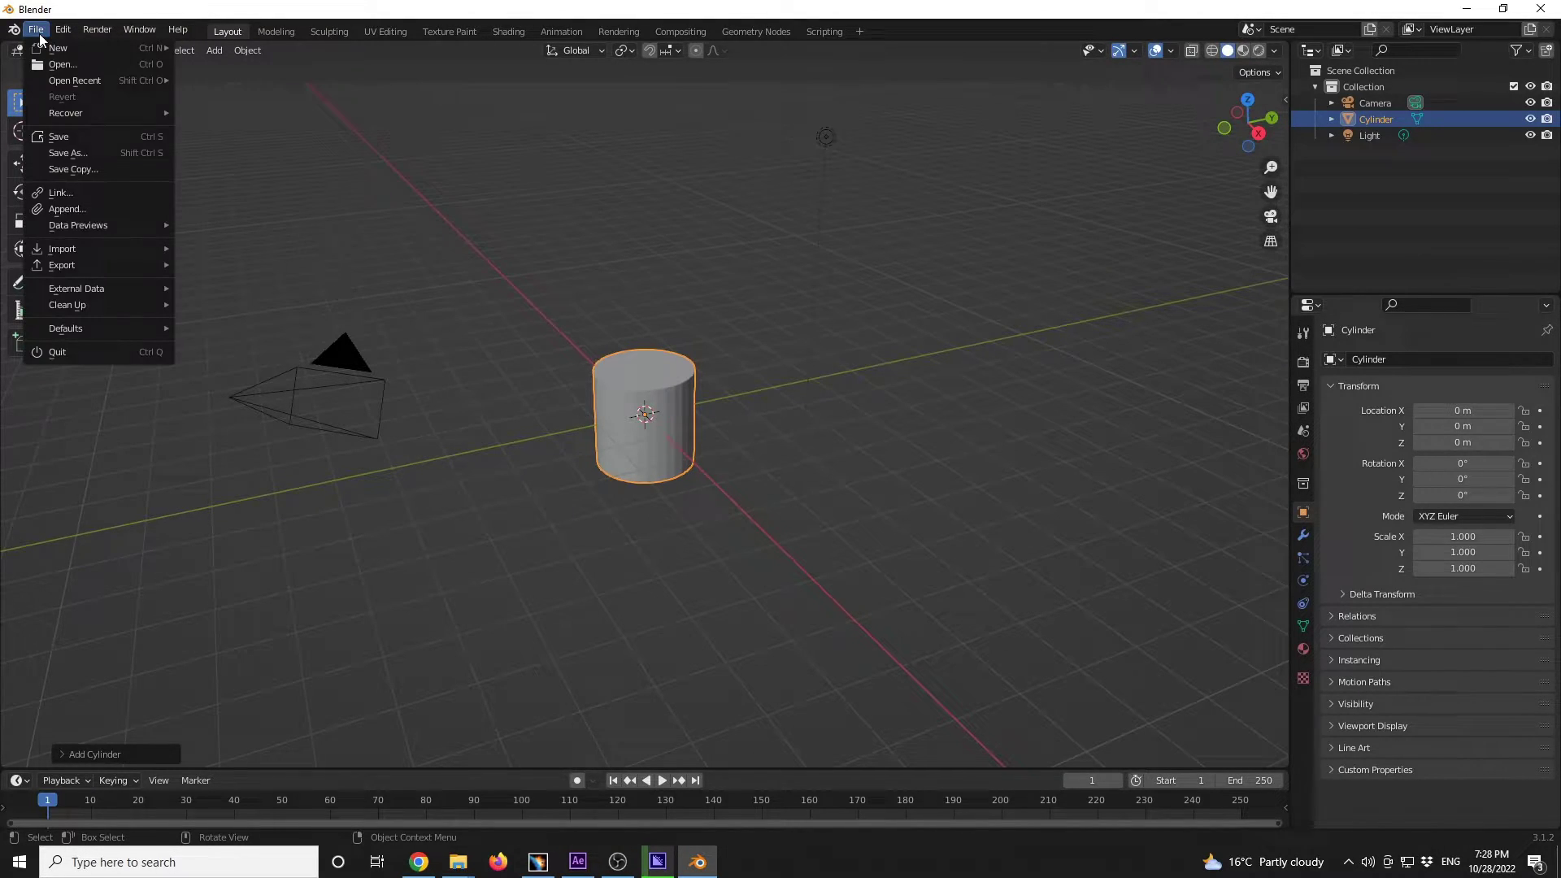
mouse_move(69, 271)
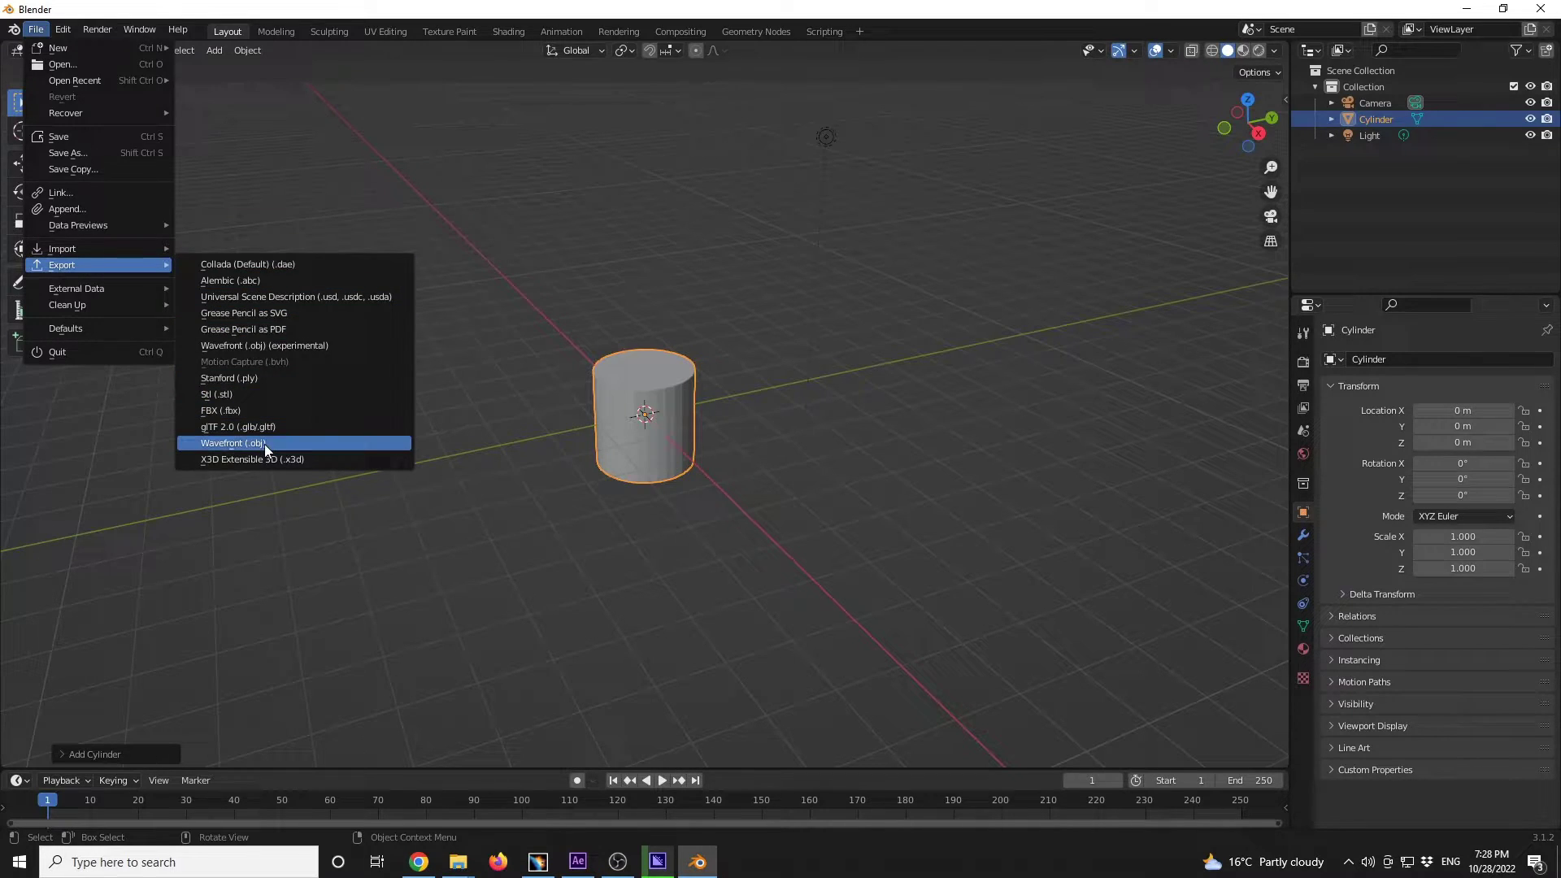
left_click(244, 443)
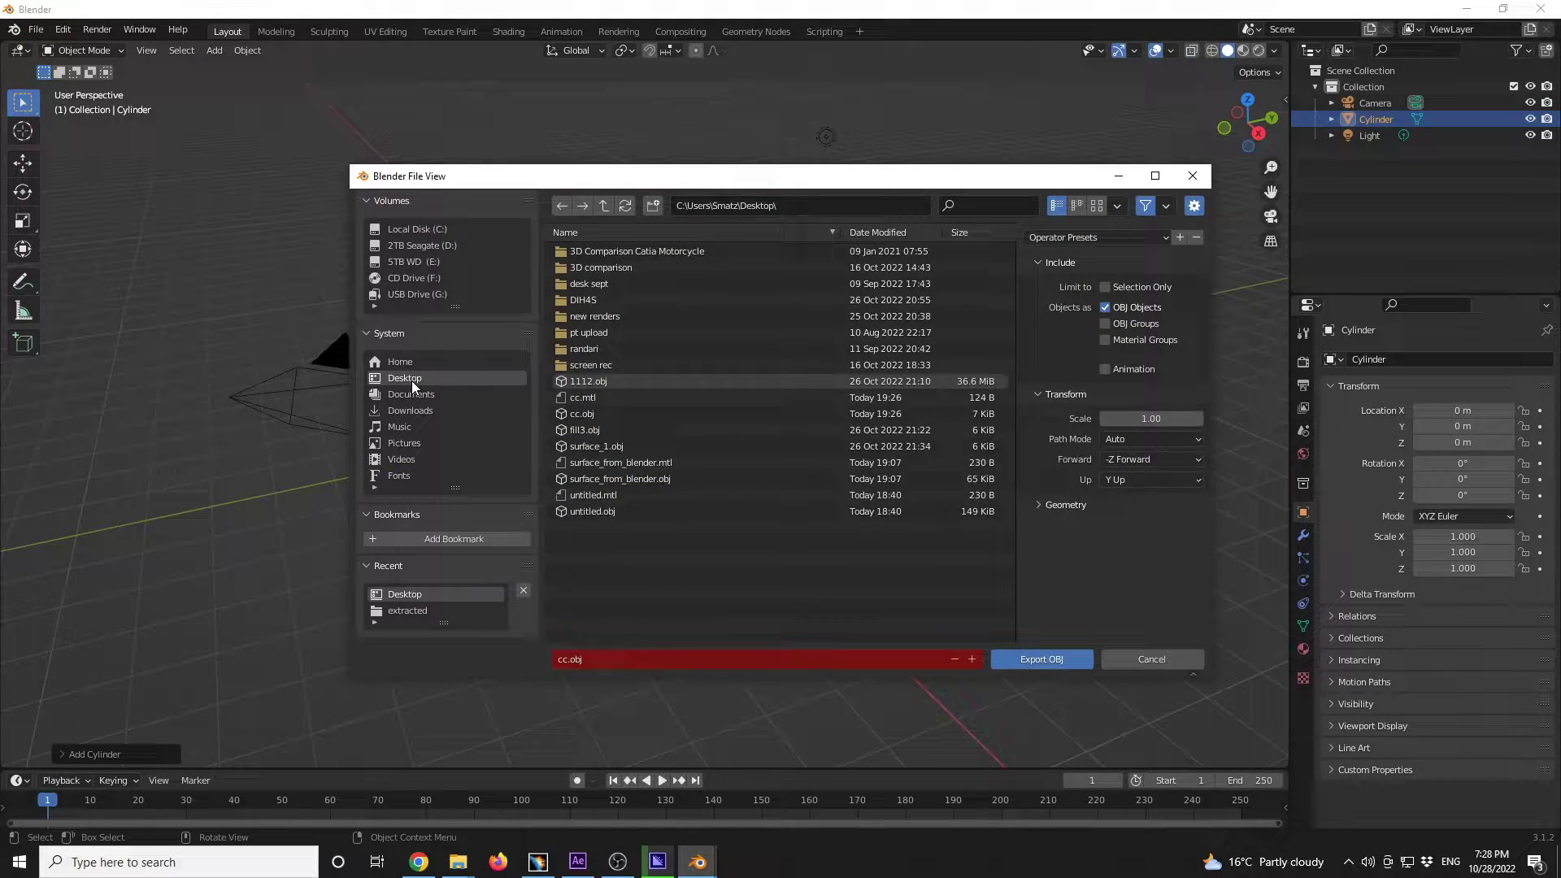
type("cylinder")
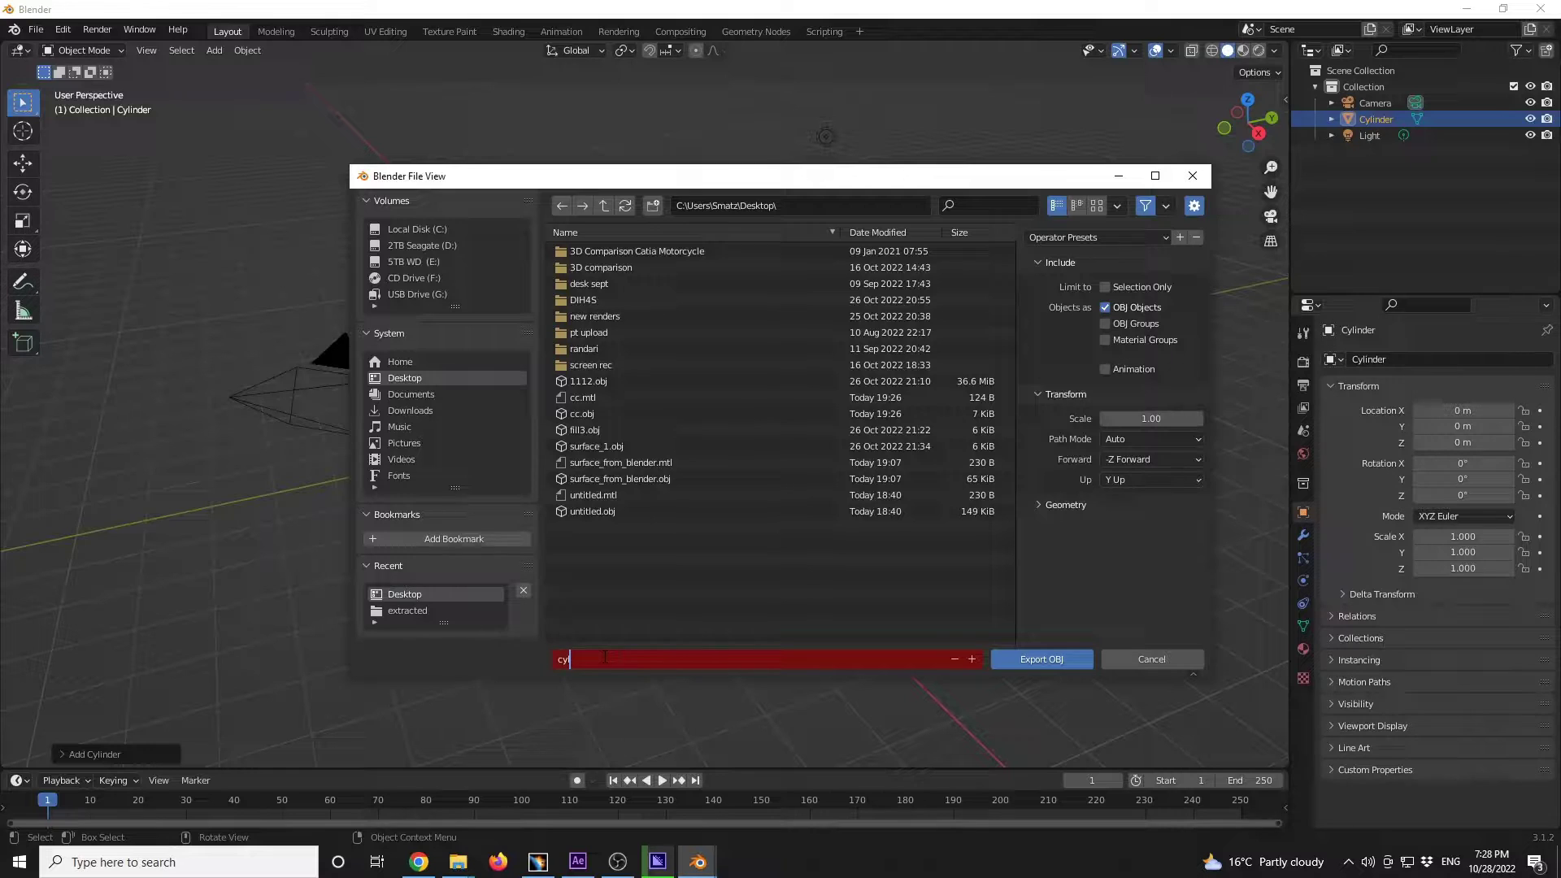
left_click(1066, 664)
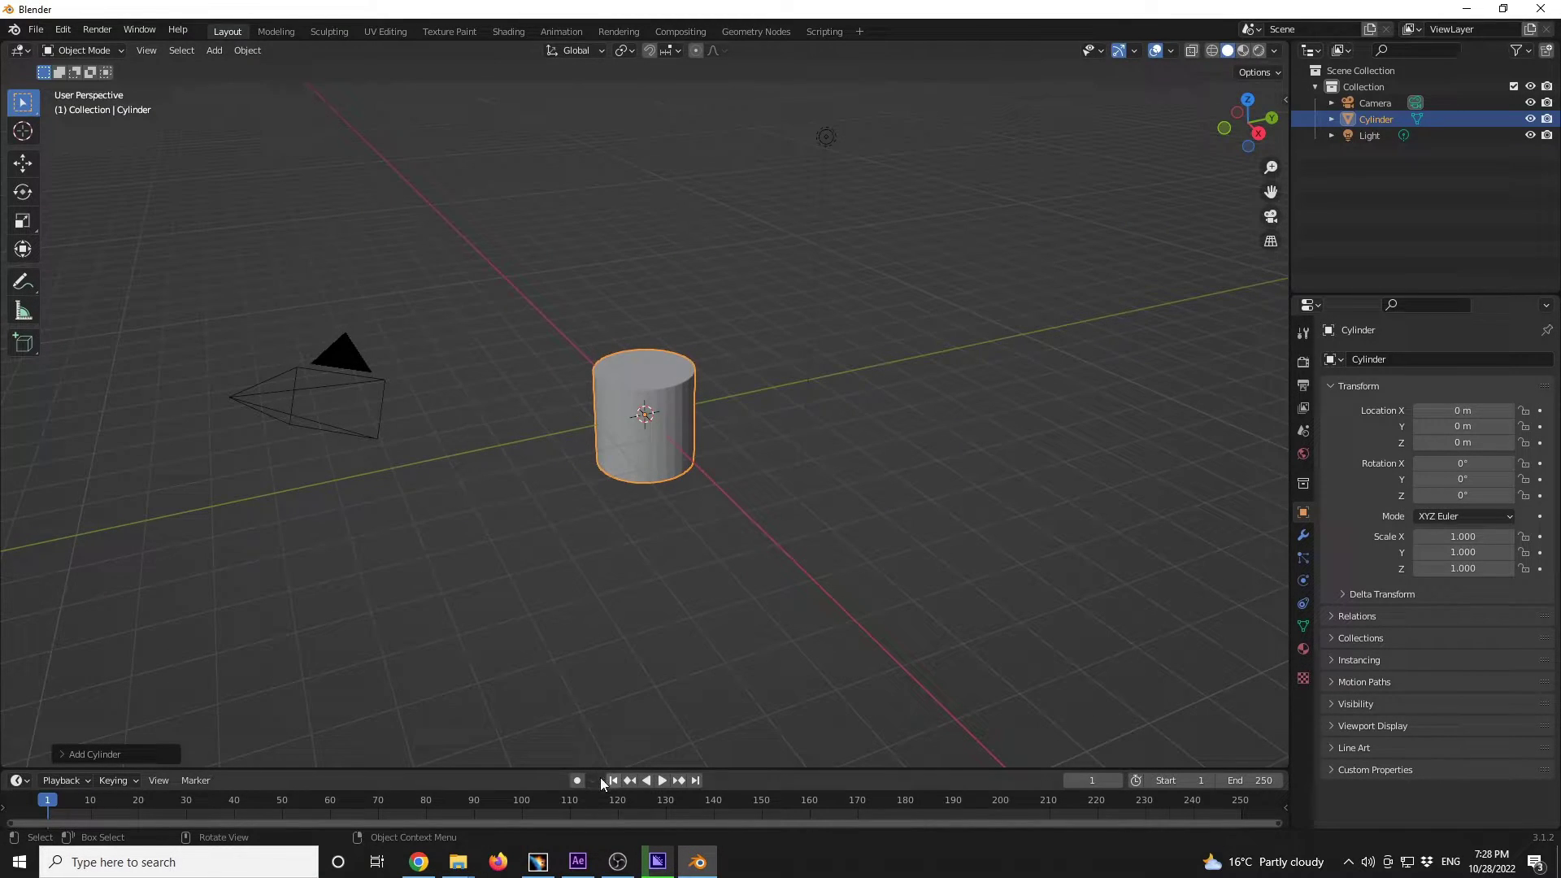
Step: In CATIA V5, start a new Imagine & Shape part, accepting the name Part1
left_click(537, 861)
left_click(15, 26)
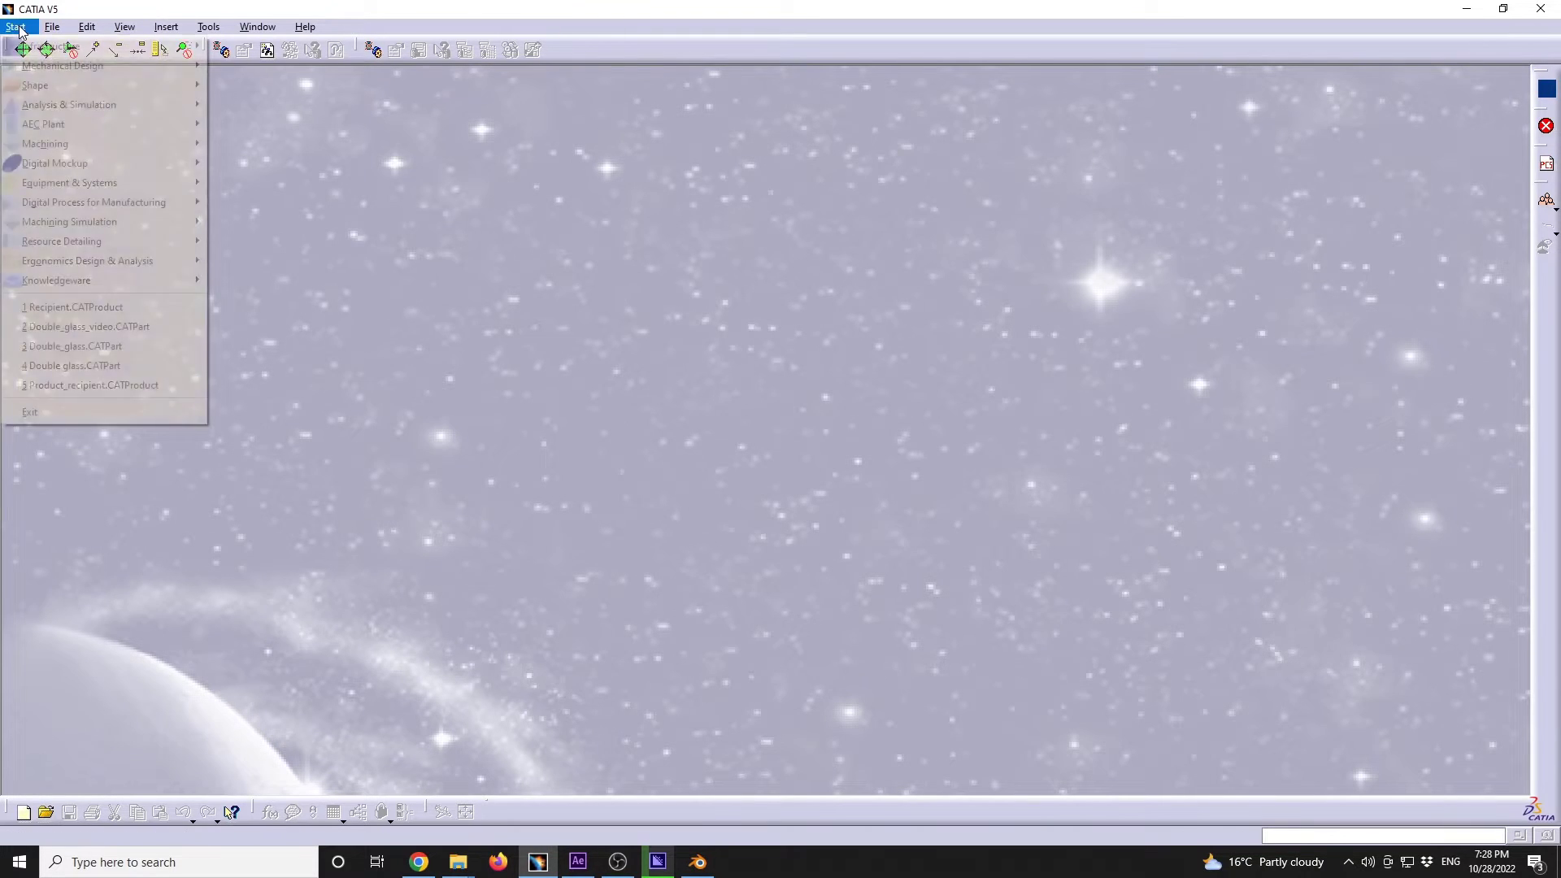
mouse_move(36, 85)
left_click(299, 147)
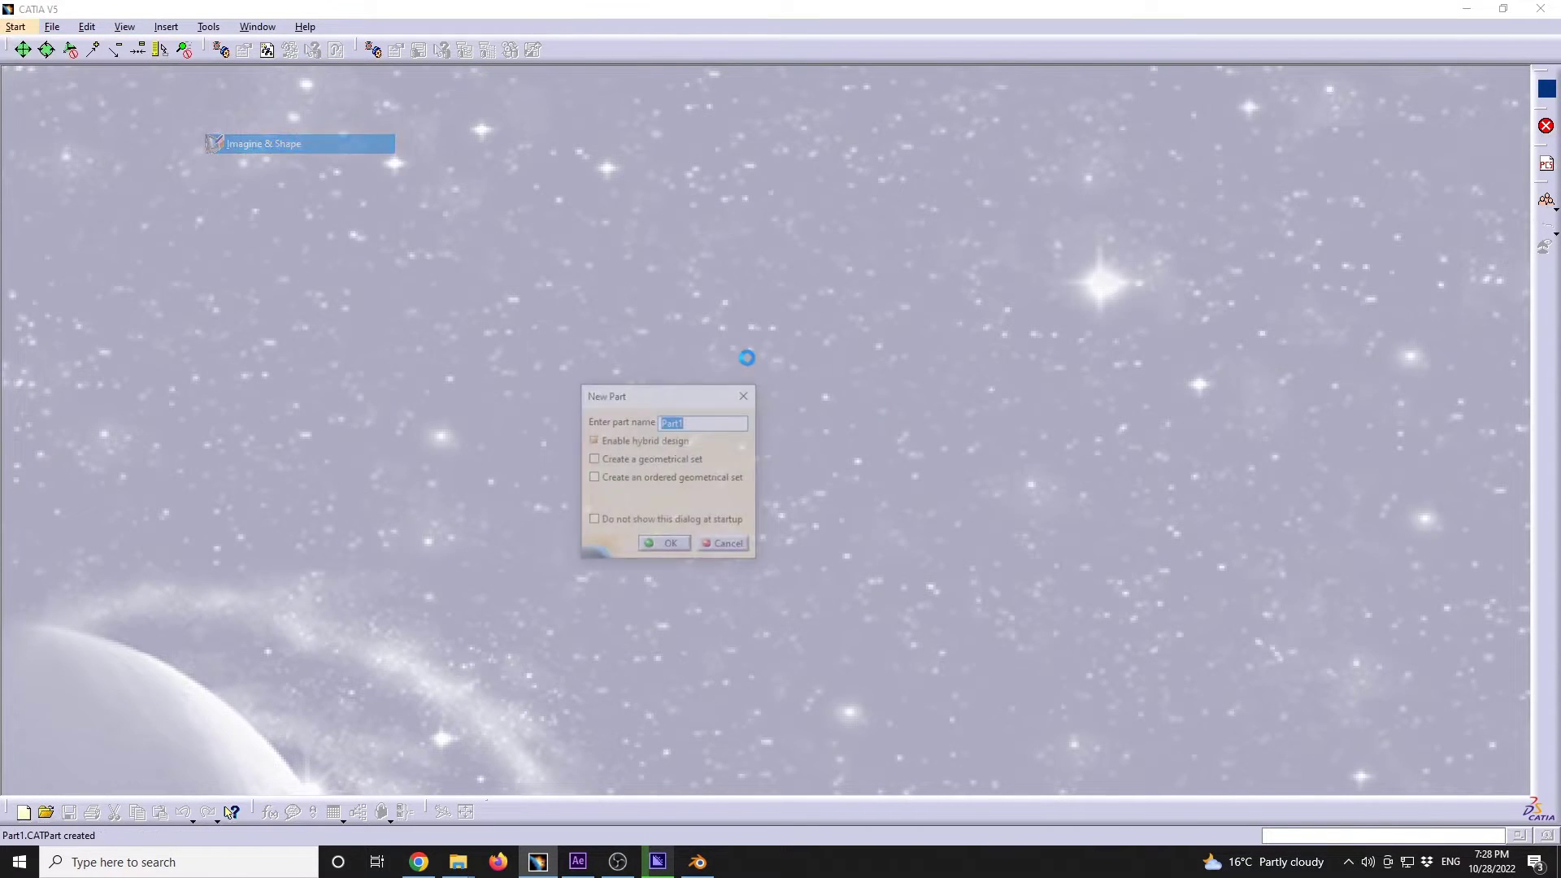
left_click(663, 544)
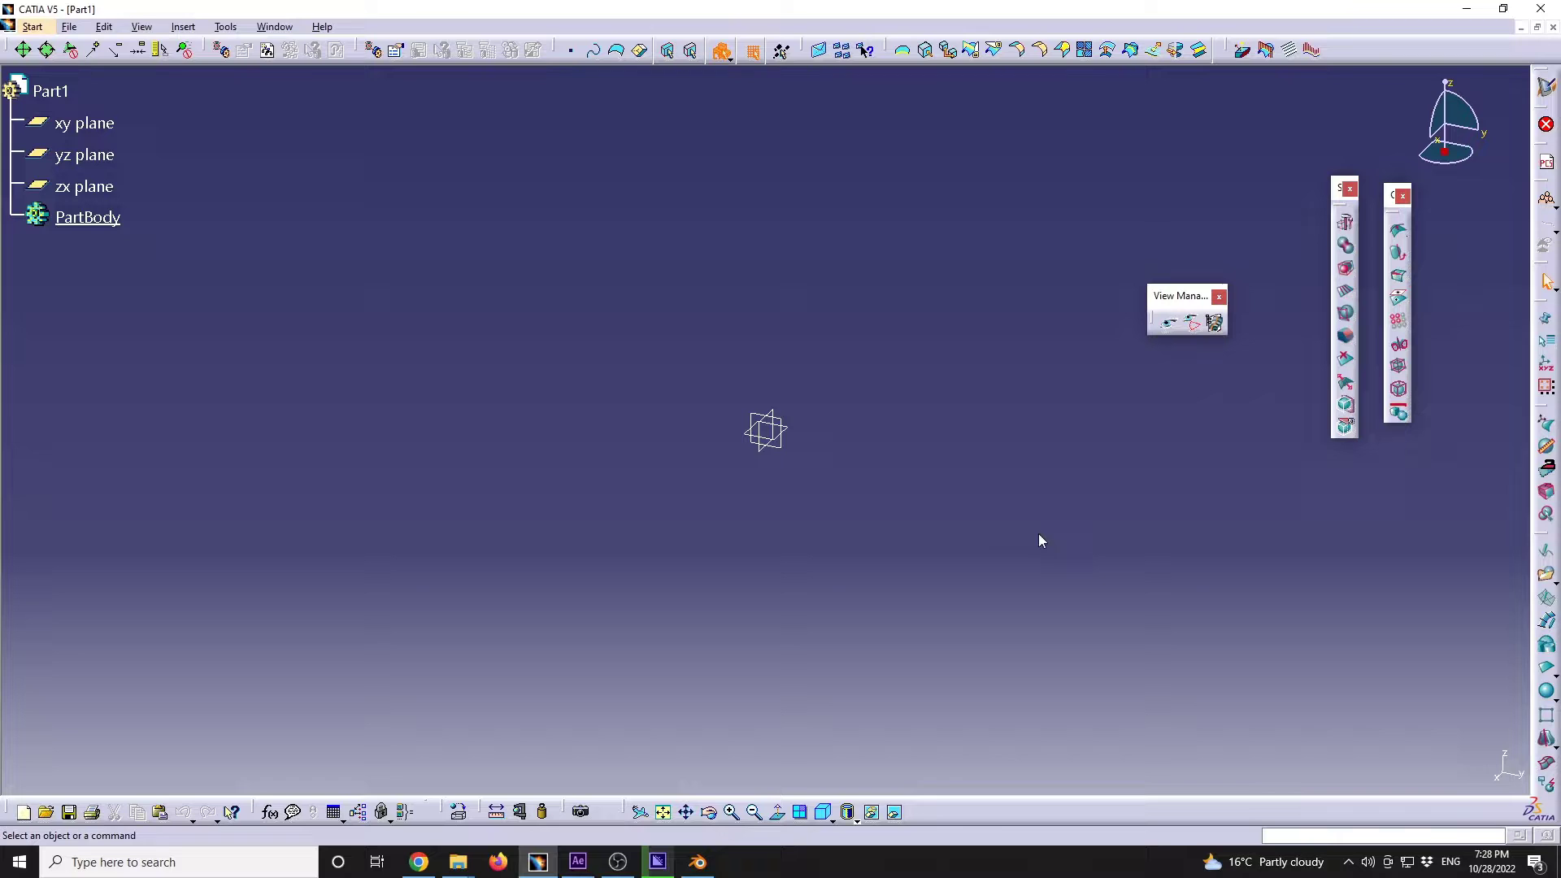
Step: Import cylinder.obj, accept its normals, and orbit to inspect the imported body
left_click(1546, 575)
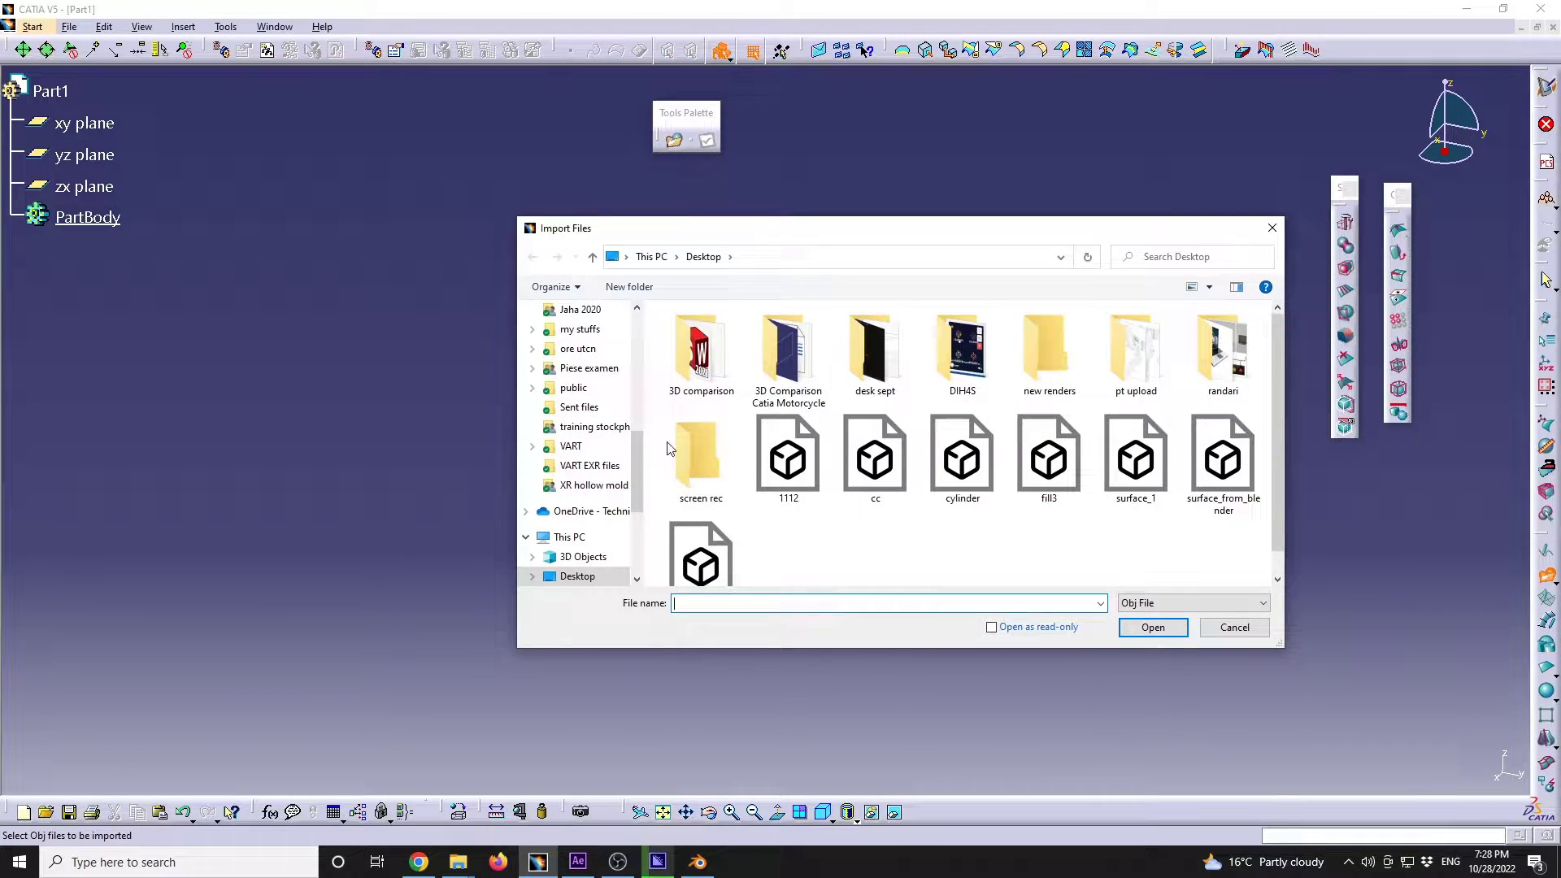
scroll(930, 505, "down", 1)
left_click(947, 468)
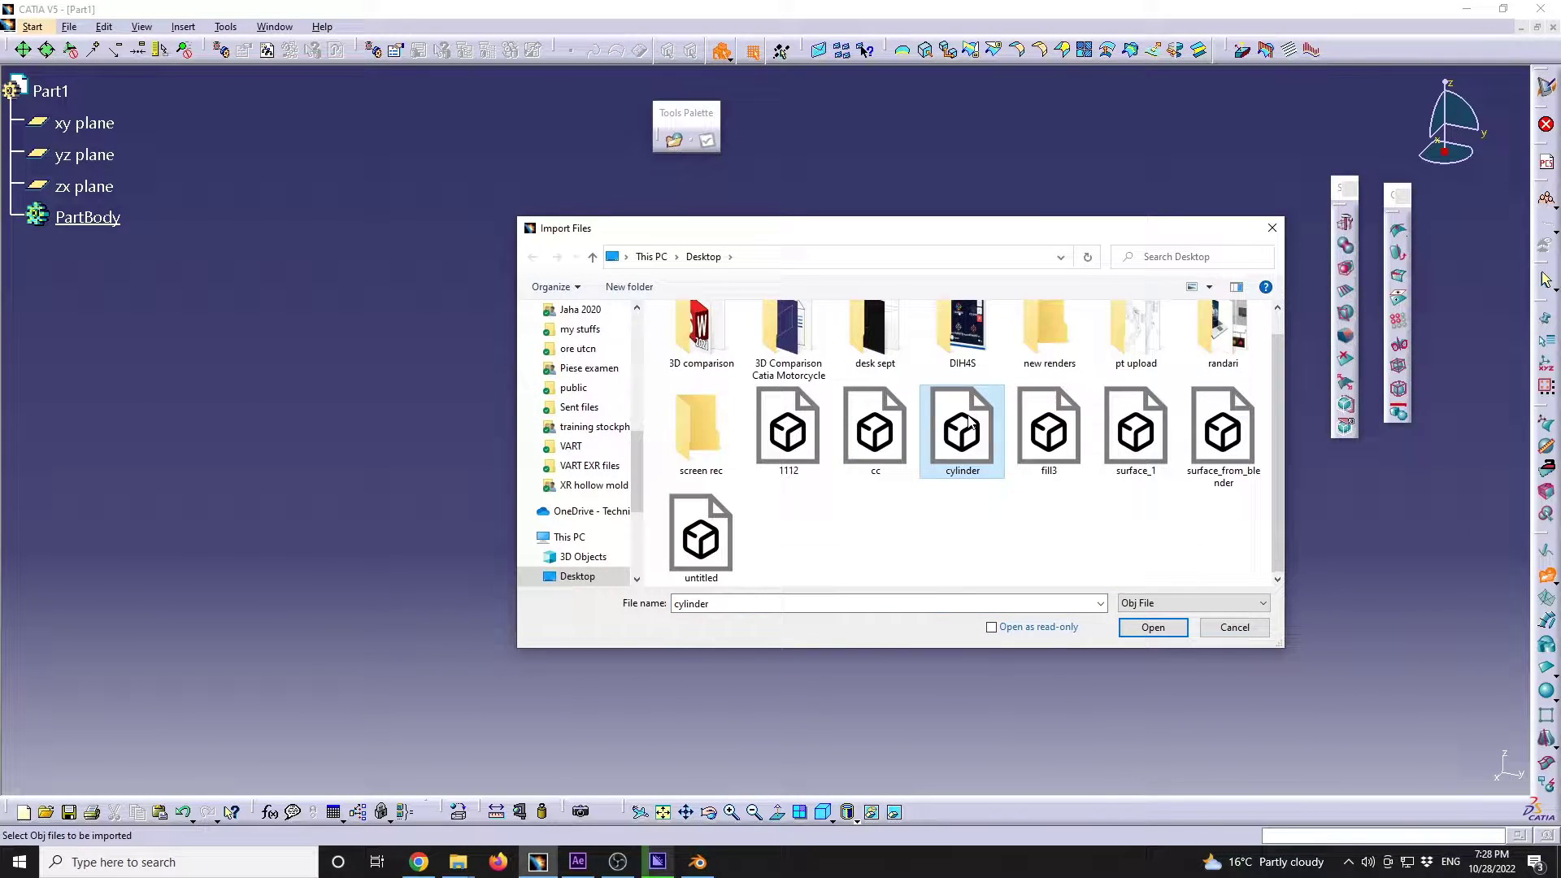
double_click(973, 423)
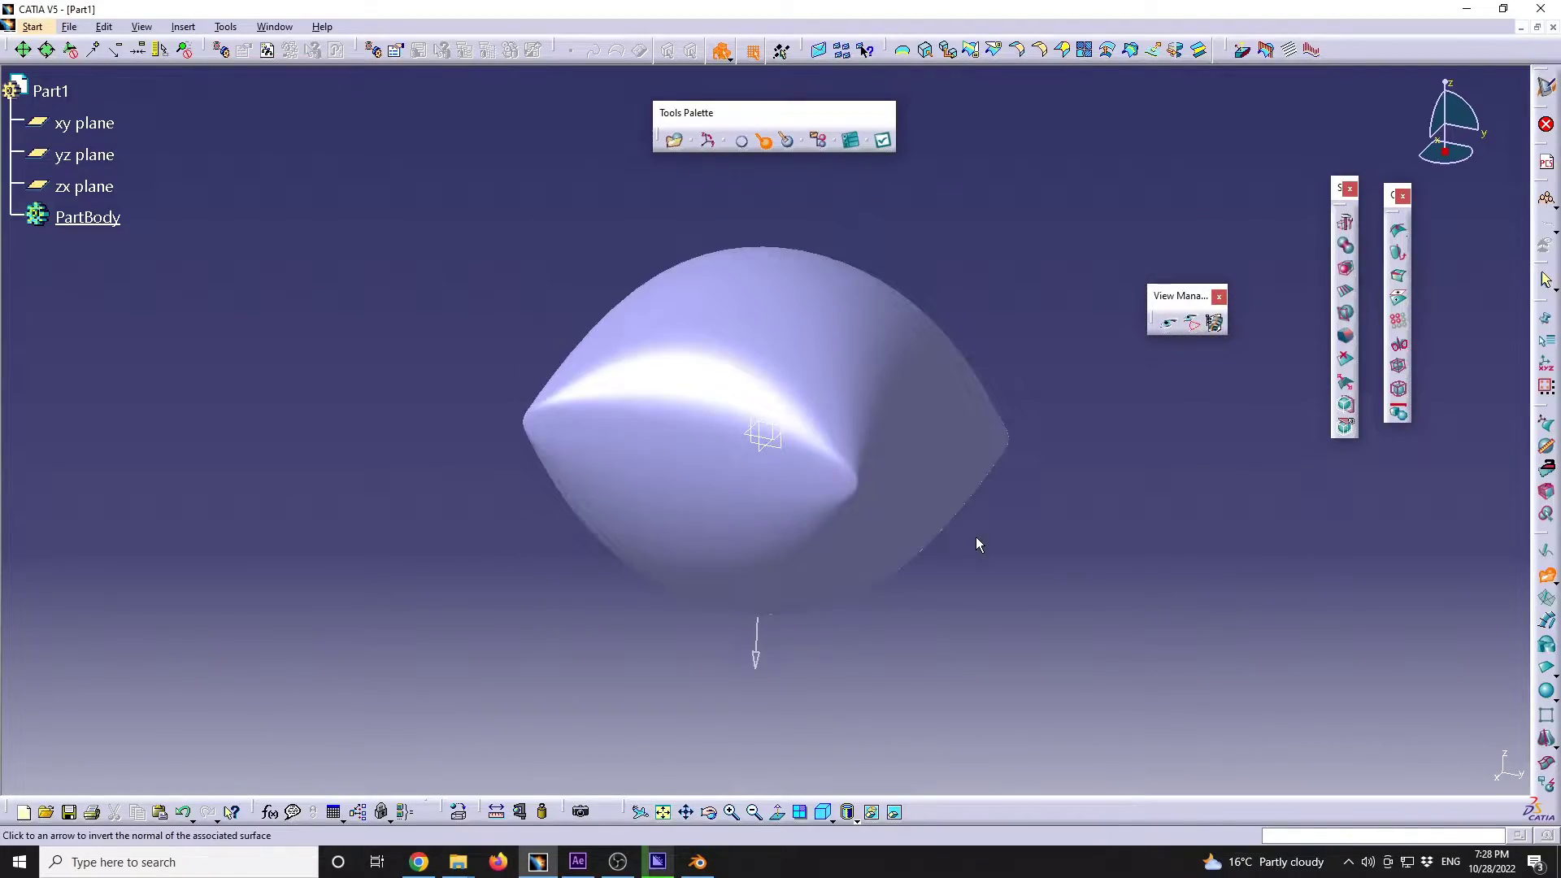
middle_click_drag(994, 219, 662, 268)
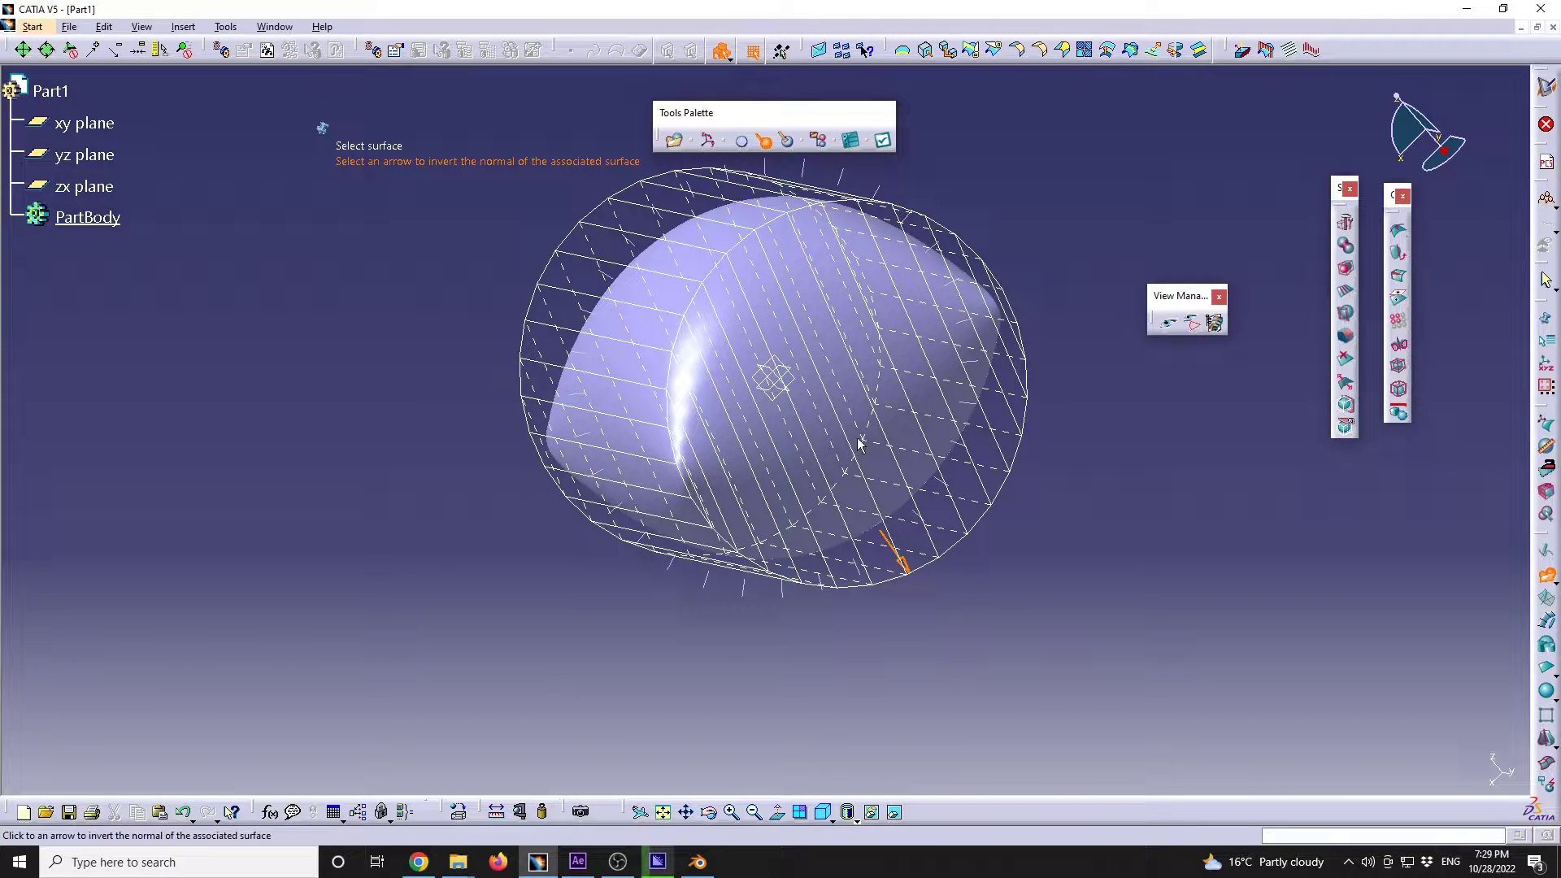
middle_click_drag(1083, 381, 865, 207)
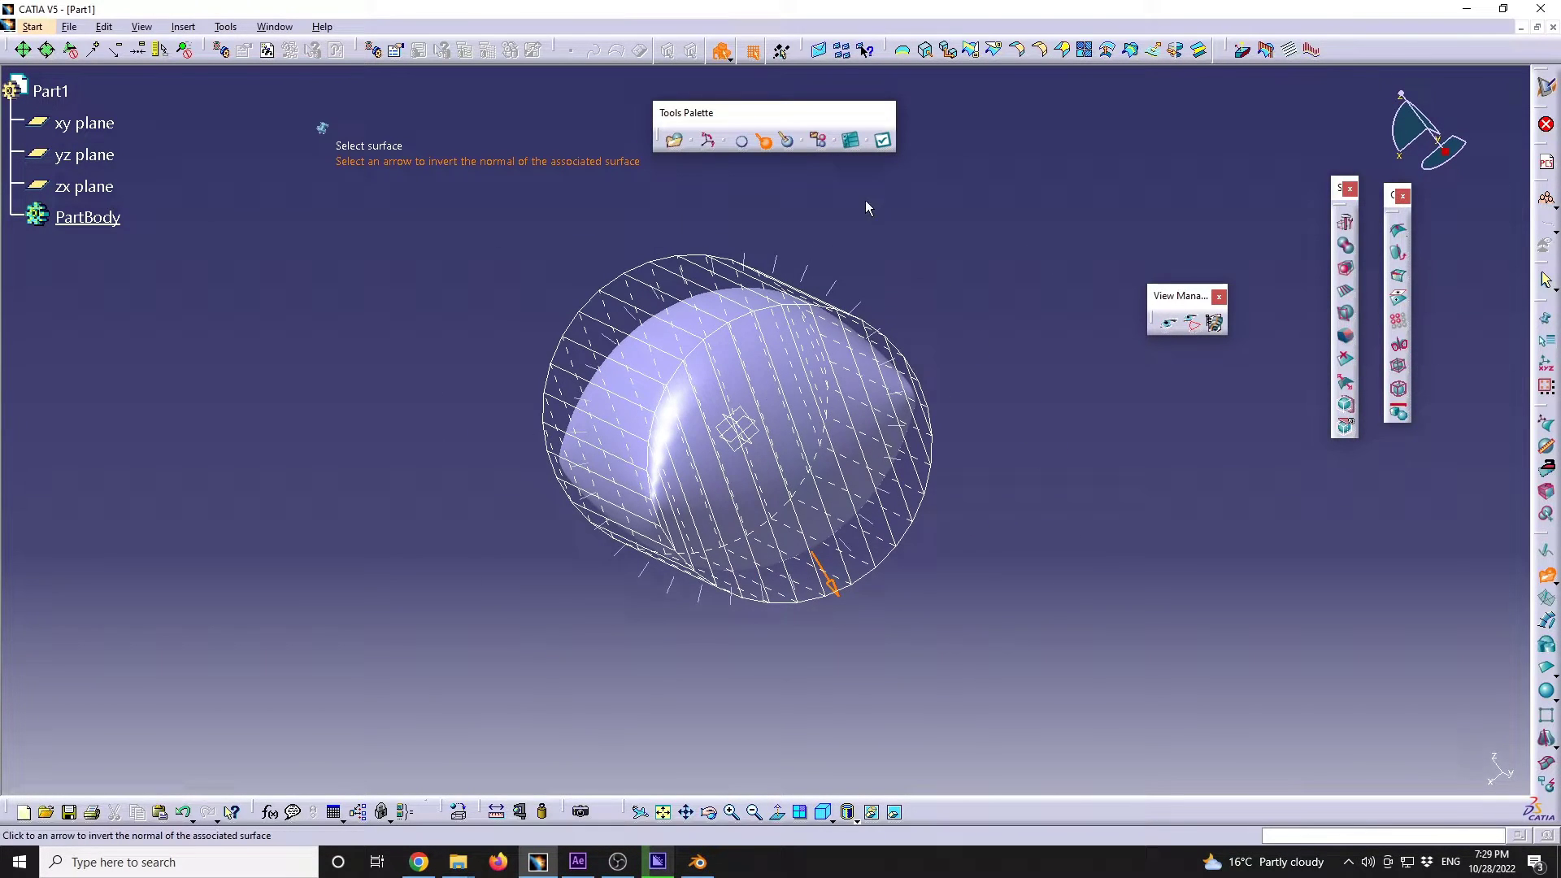
left_click(882, 140)
middle_click_drag(548, 403, 703, 581)
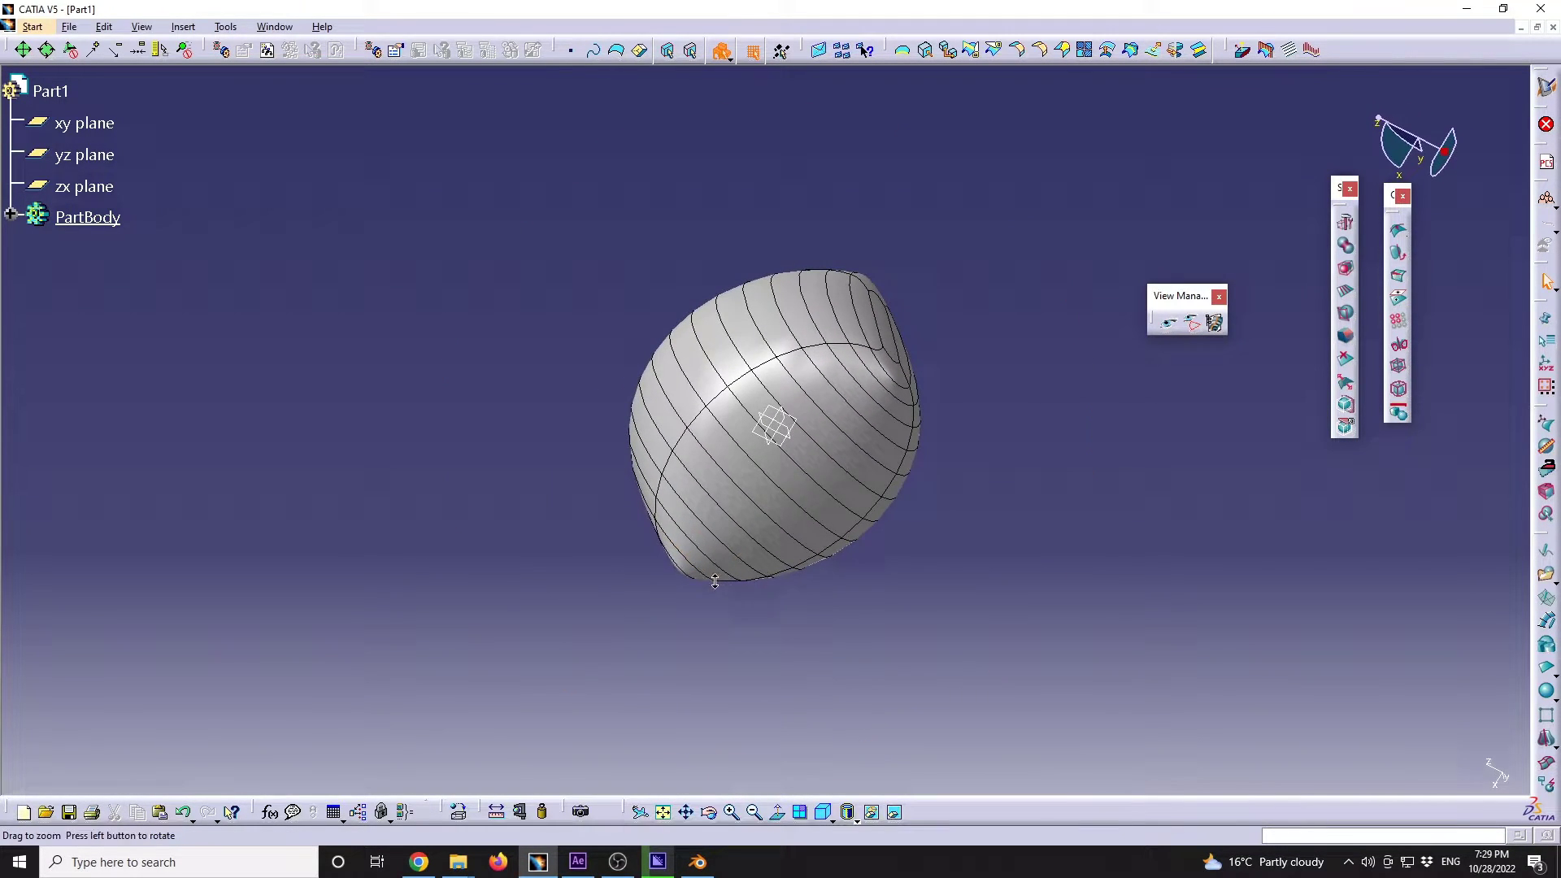
middle_click_drag(774, 396, 968, 425)
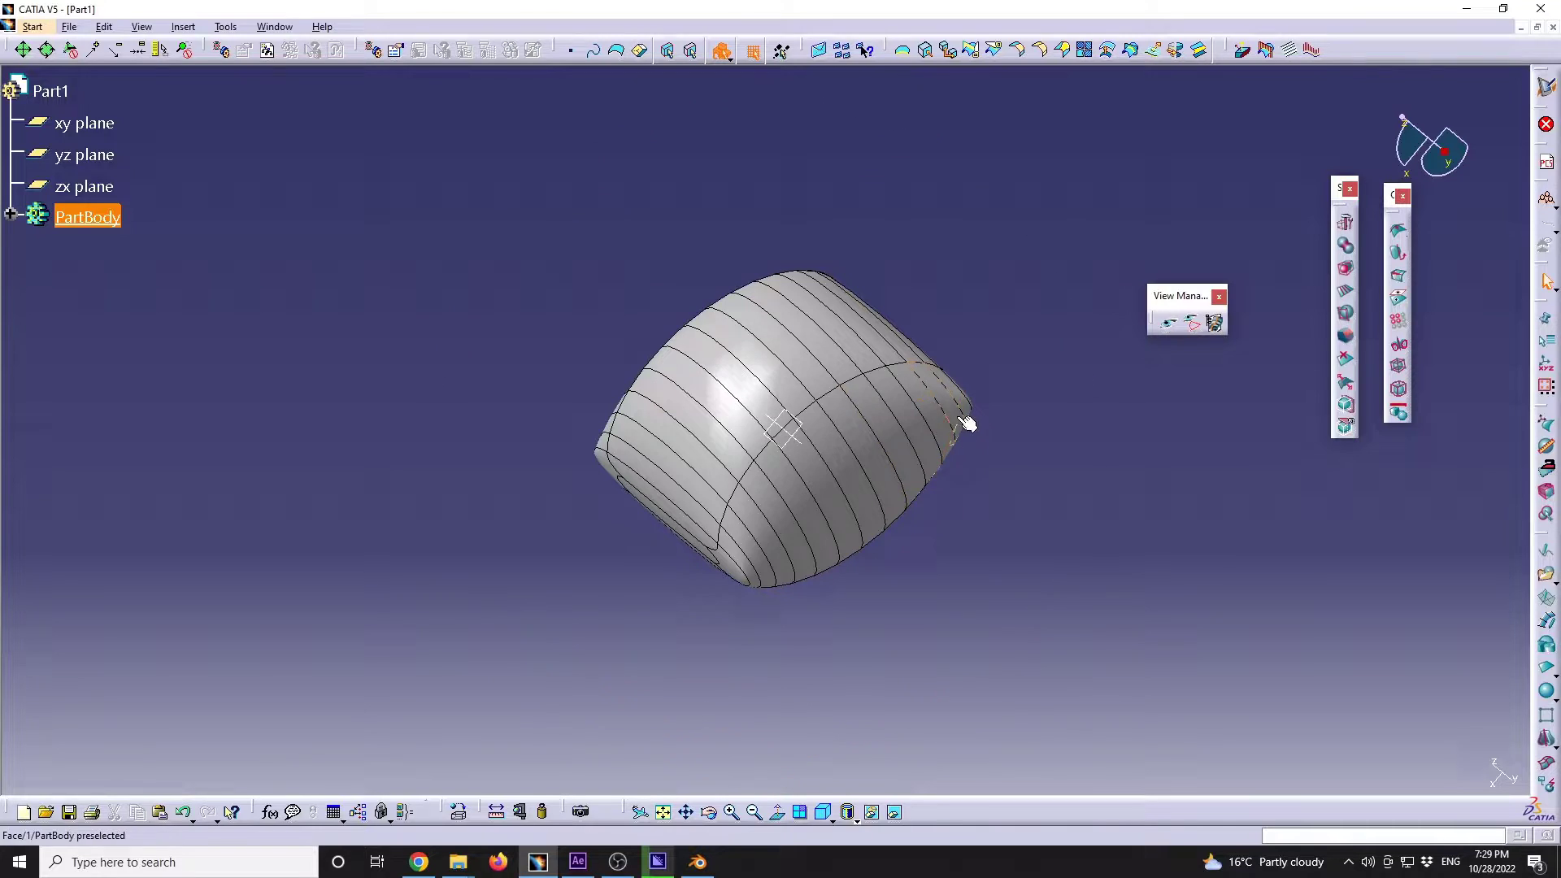
Step: Edit the imported surface, select all elements, and apply a 100% edge weight
double_click(890, 415)
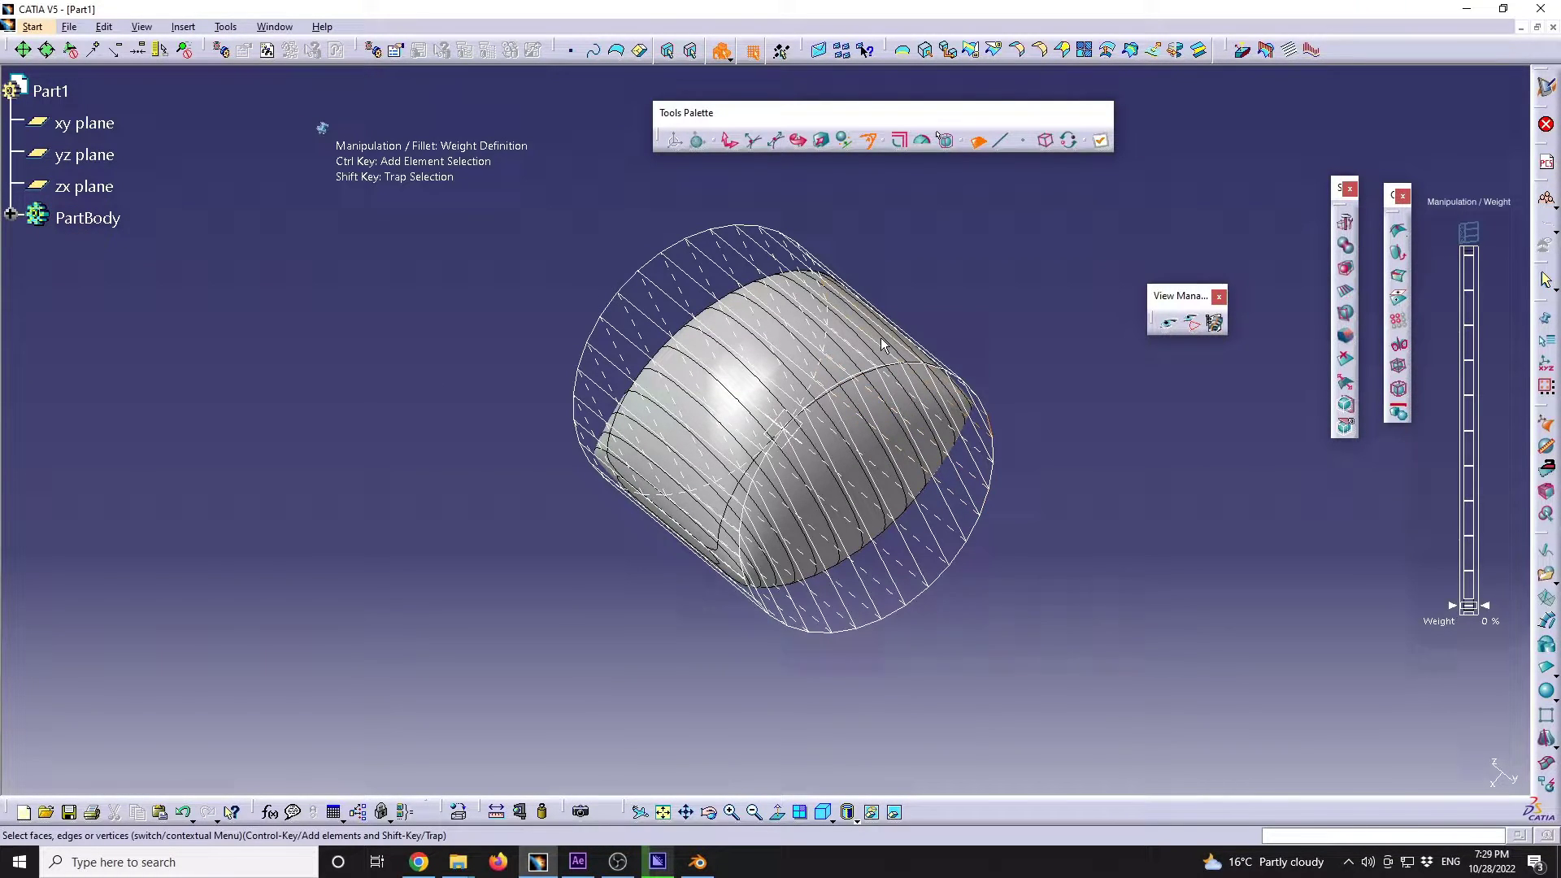
middle_click_drag(977, 284, 896, 317)
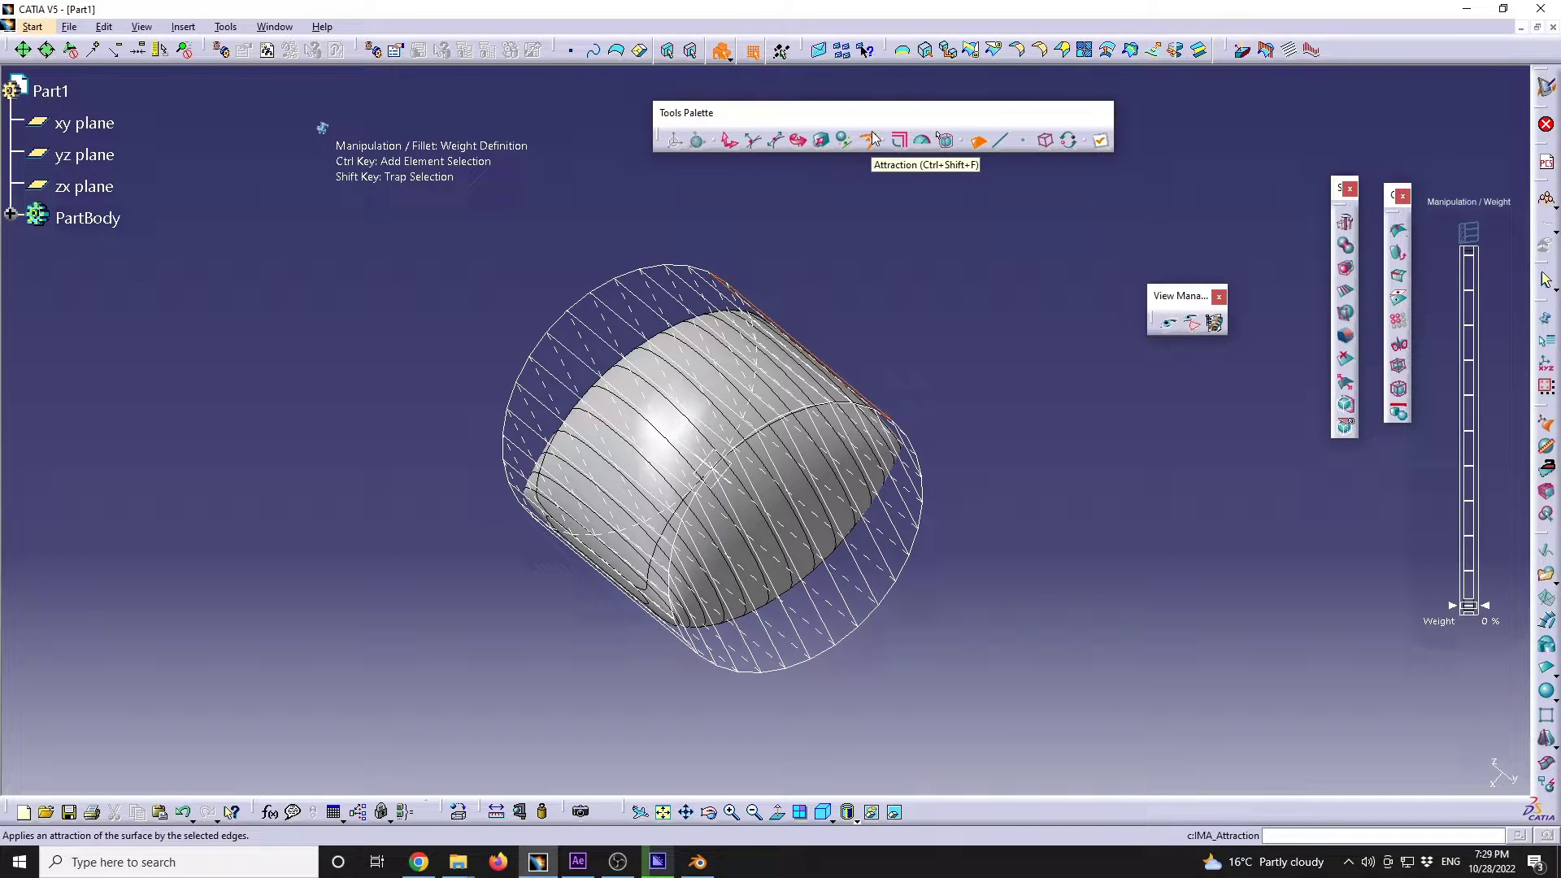
left_click(1047, 142)
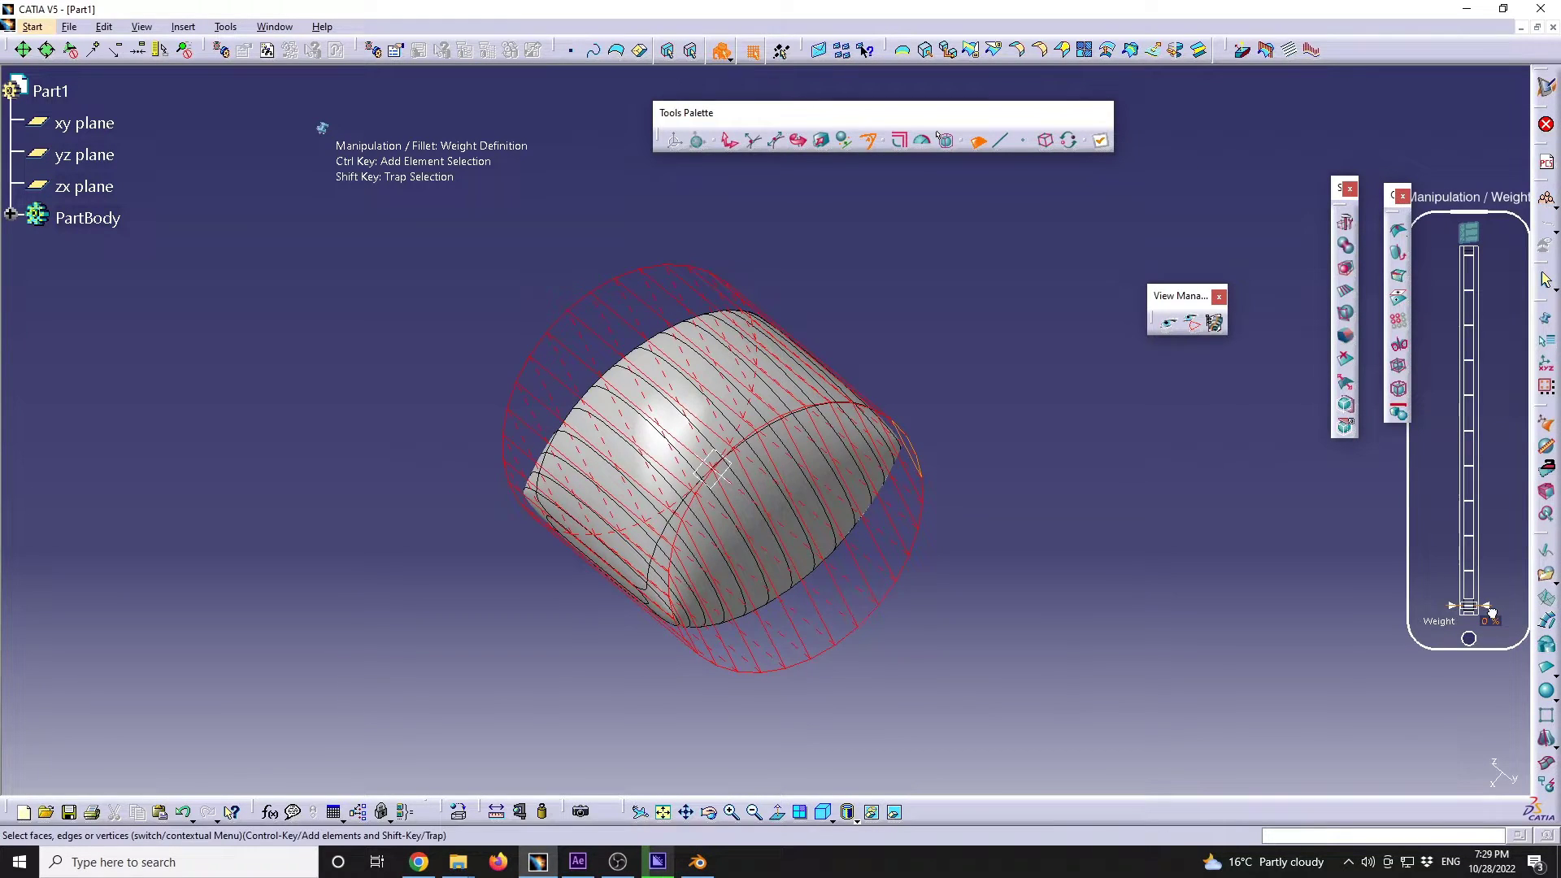
left_click_drag(1491, 611, 1473, 230)
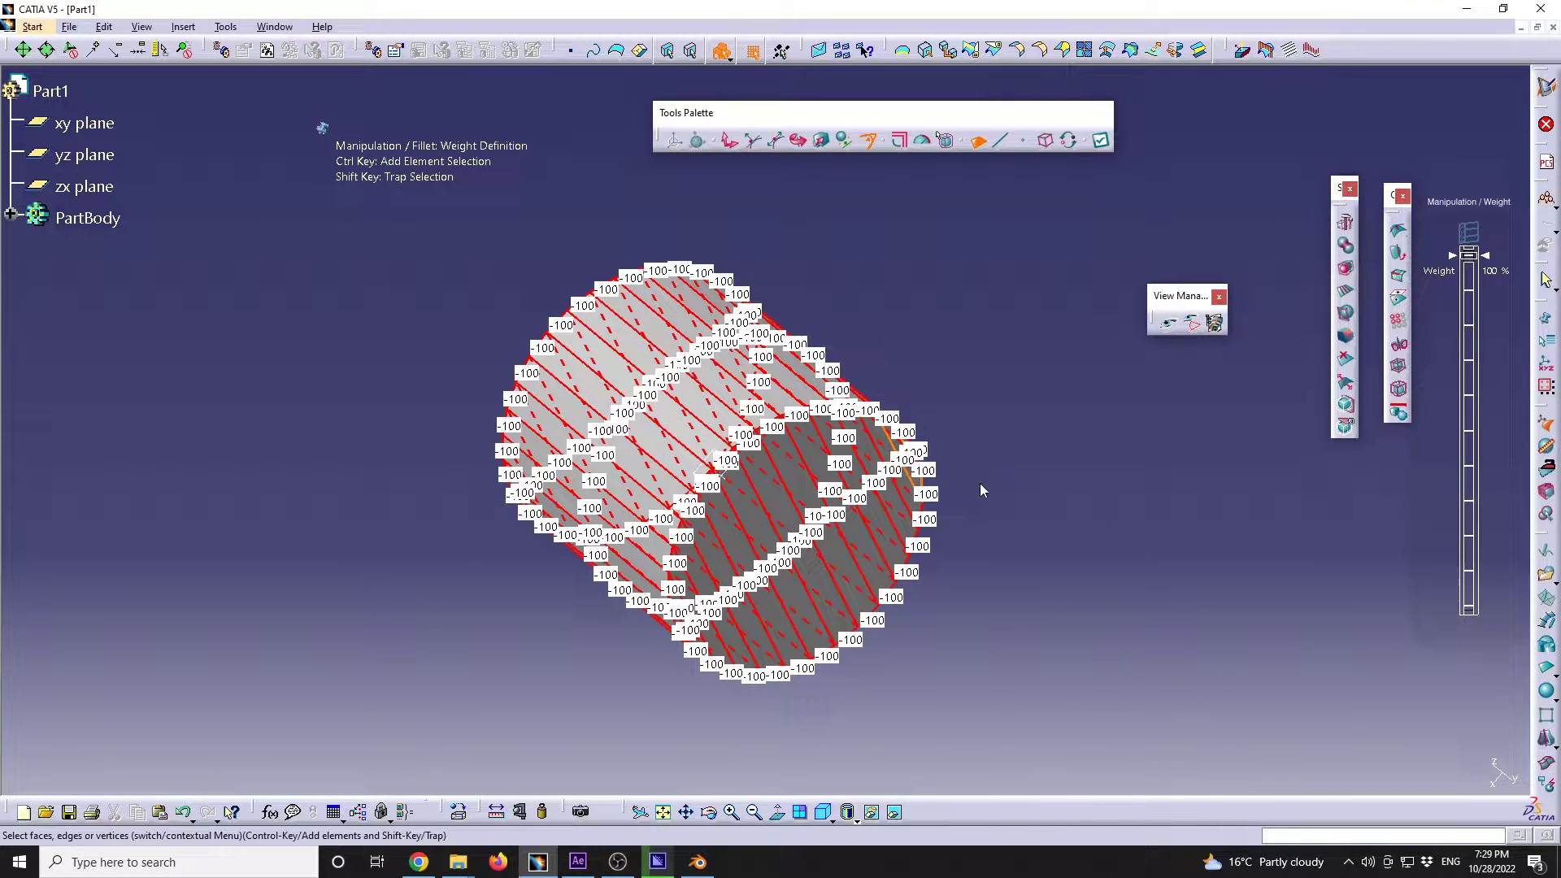
middle_click_drag(1015, 406, 783, 306)
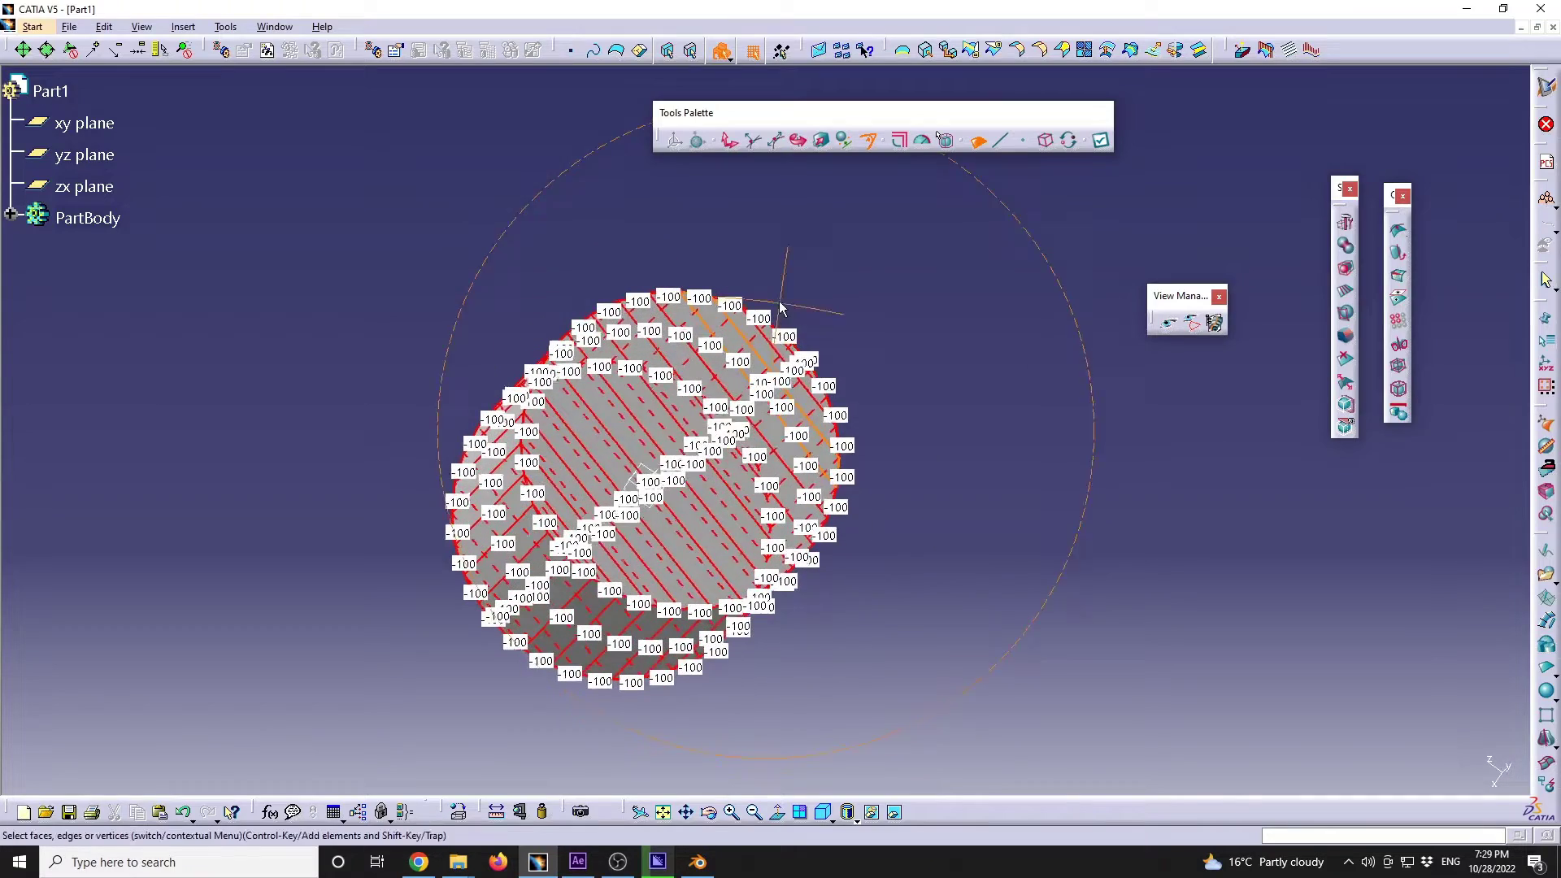
key("Escape")
left_click(848, 471)
Step: Reopen the surface and apply an exact weight value of 100 to it
middle_click_drag(843, 641, 721, 418)
double_click(695, 391)
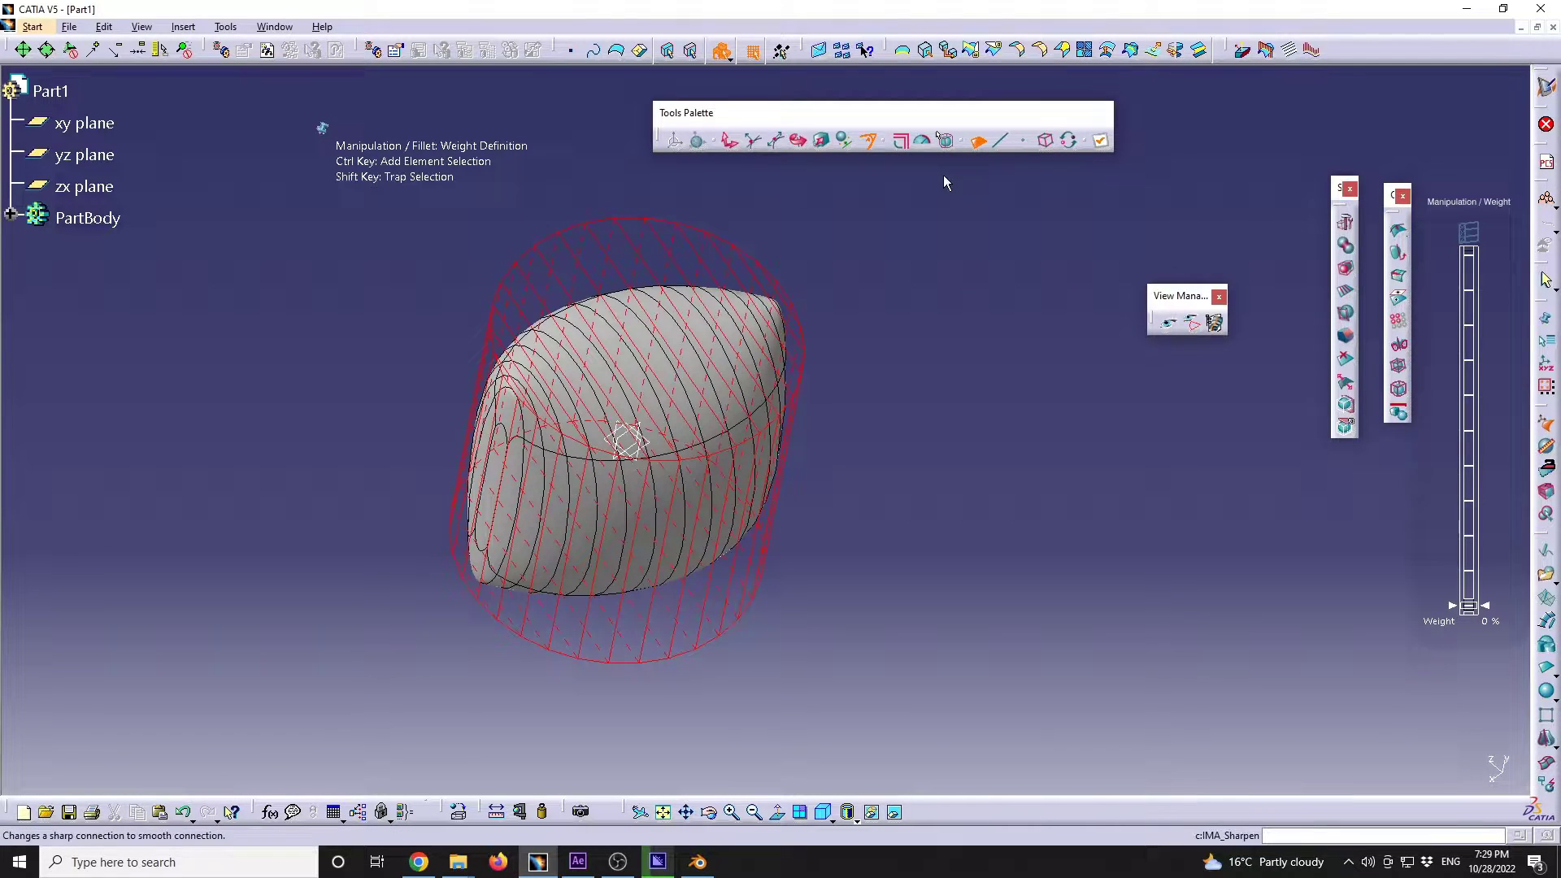
left_click_drag(1486, 493, 1486, 255)
double_click(1468, 255)
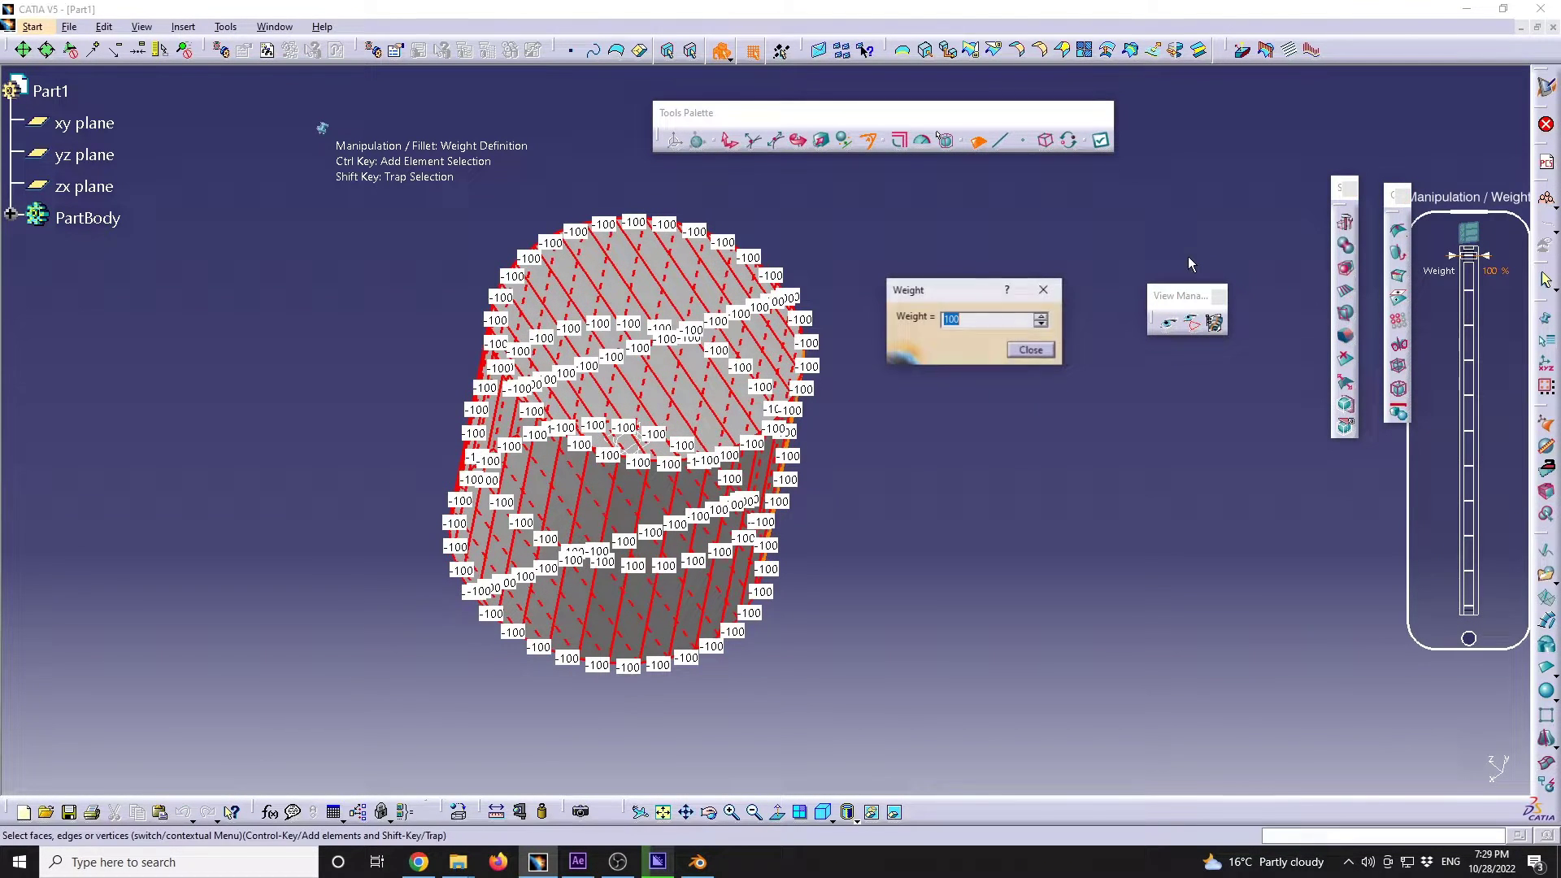
left_click(1031, 350)
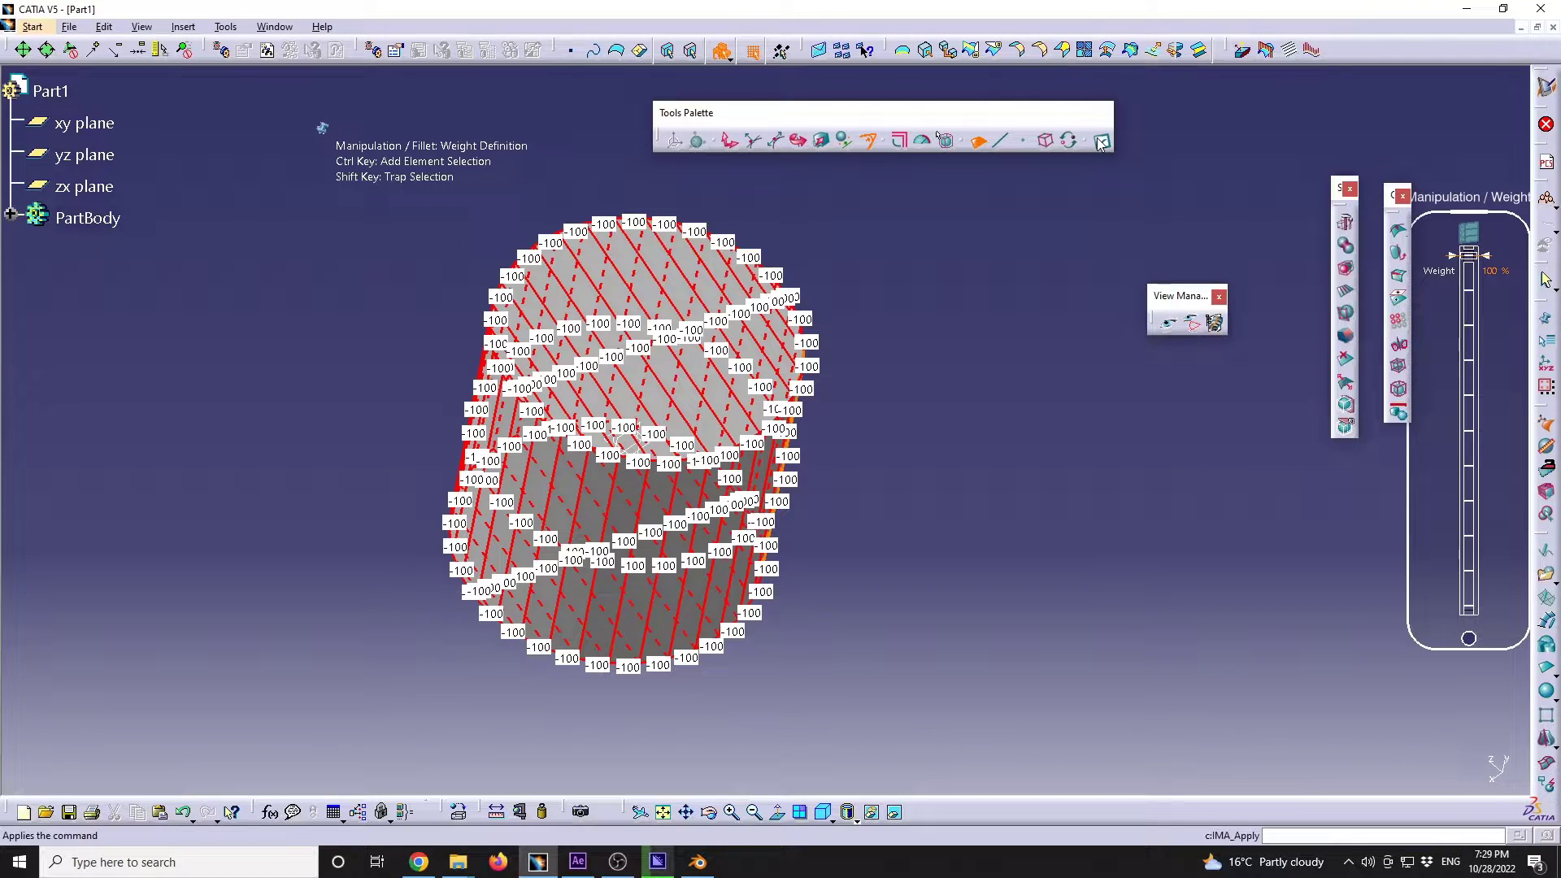
left_click(1099, 141)
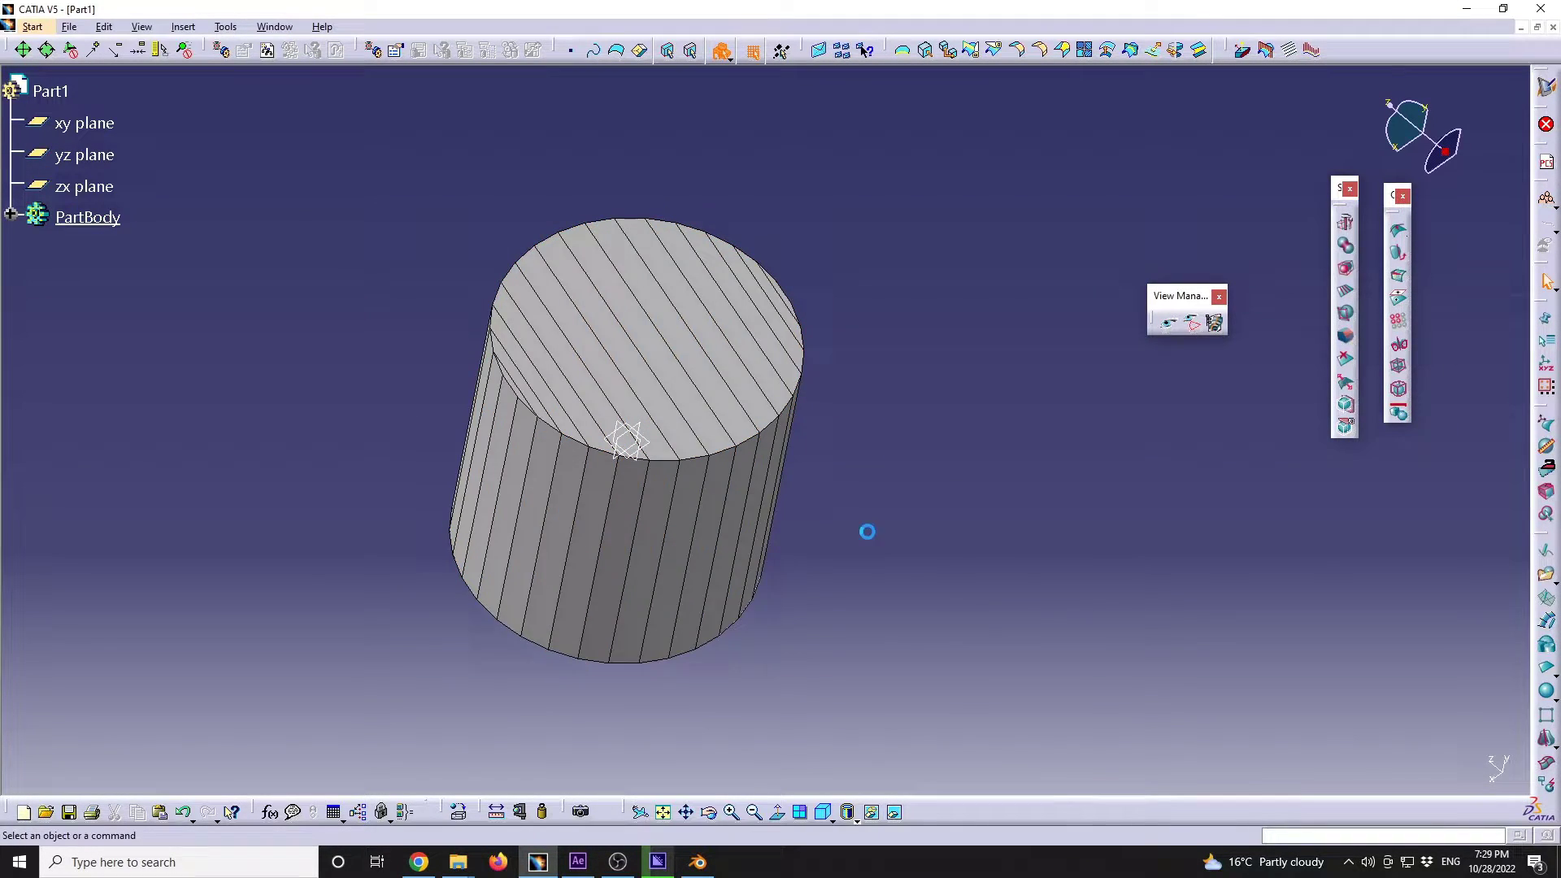
Step: Switch all of the cylinder's edges from sharp to smooth and apply the change
middle_click_drag(864, 530, 826, 545)
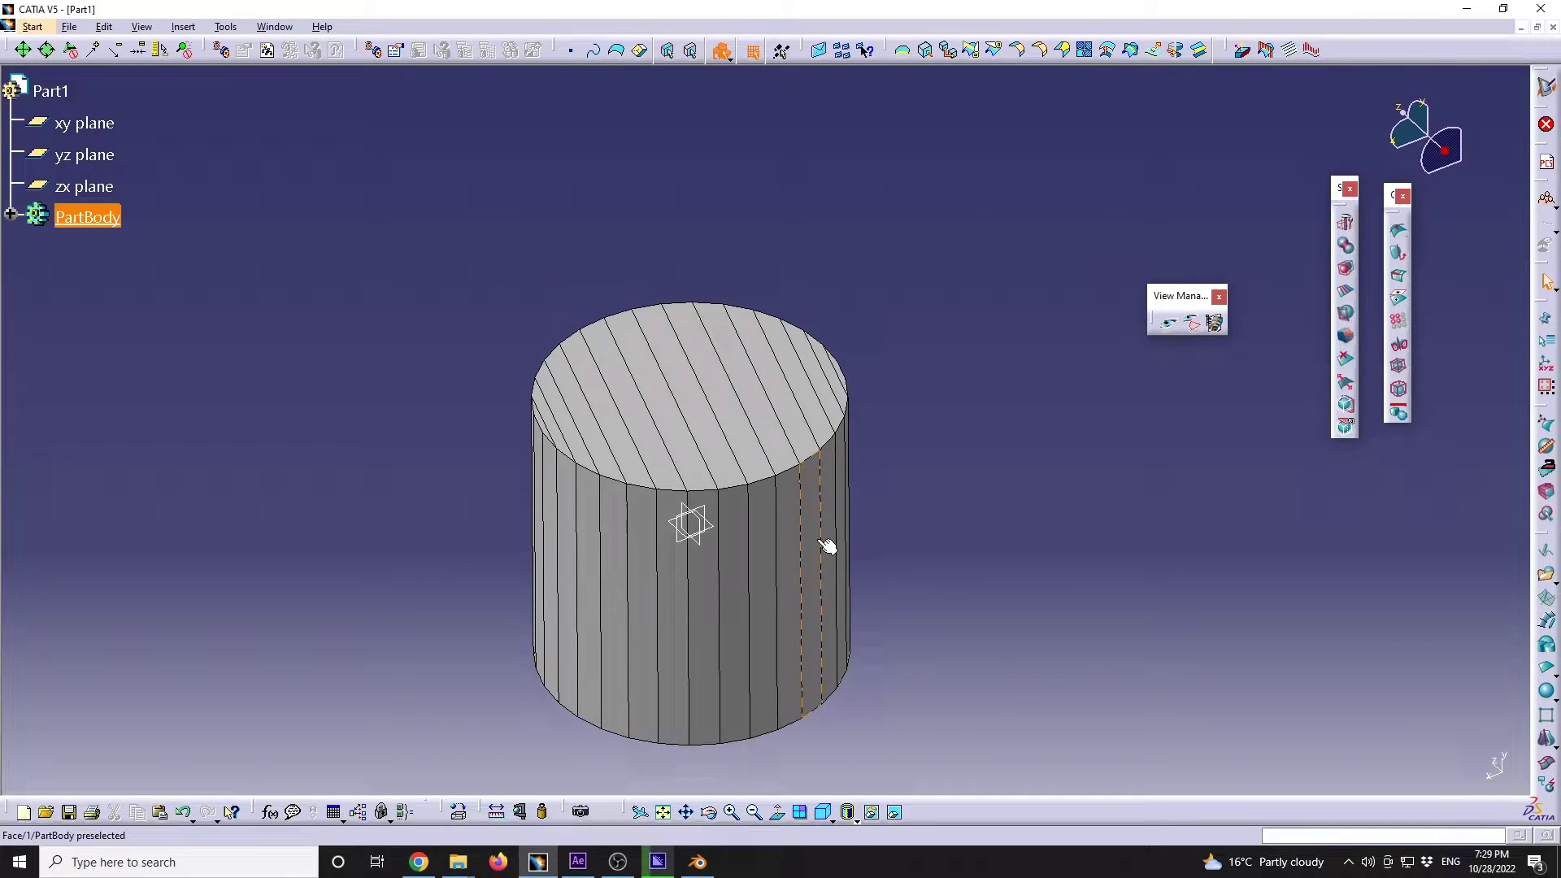
double_click(773, 584)
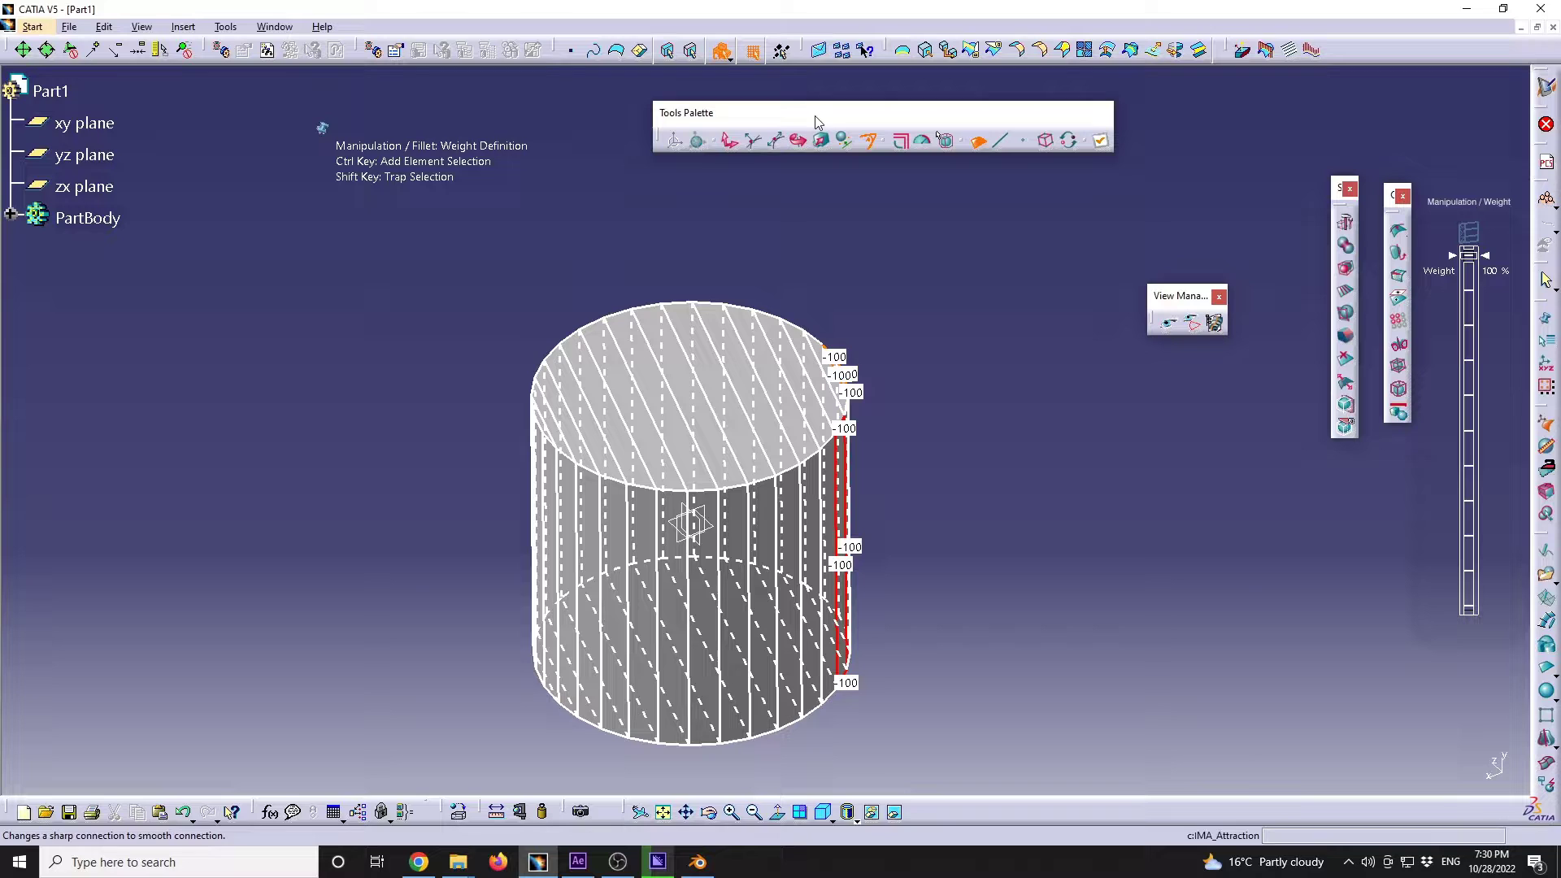
left_click(1049, 142)
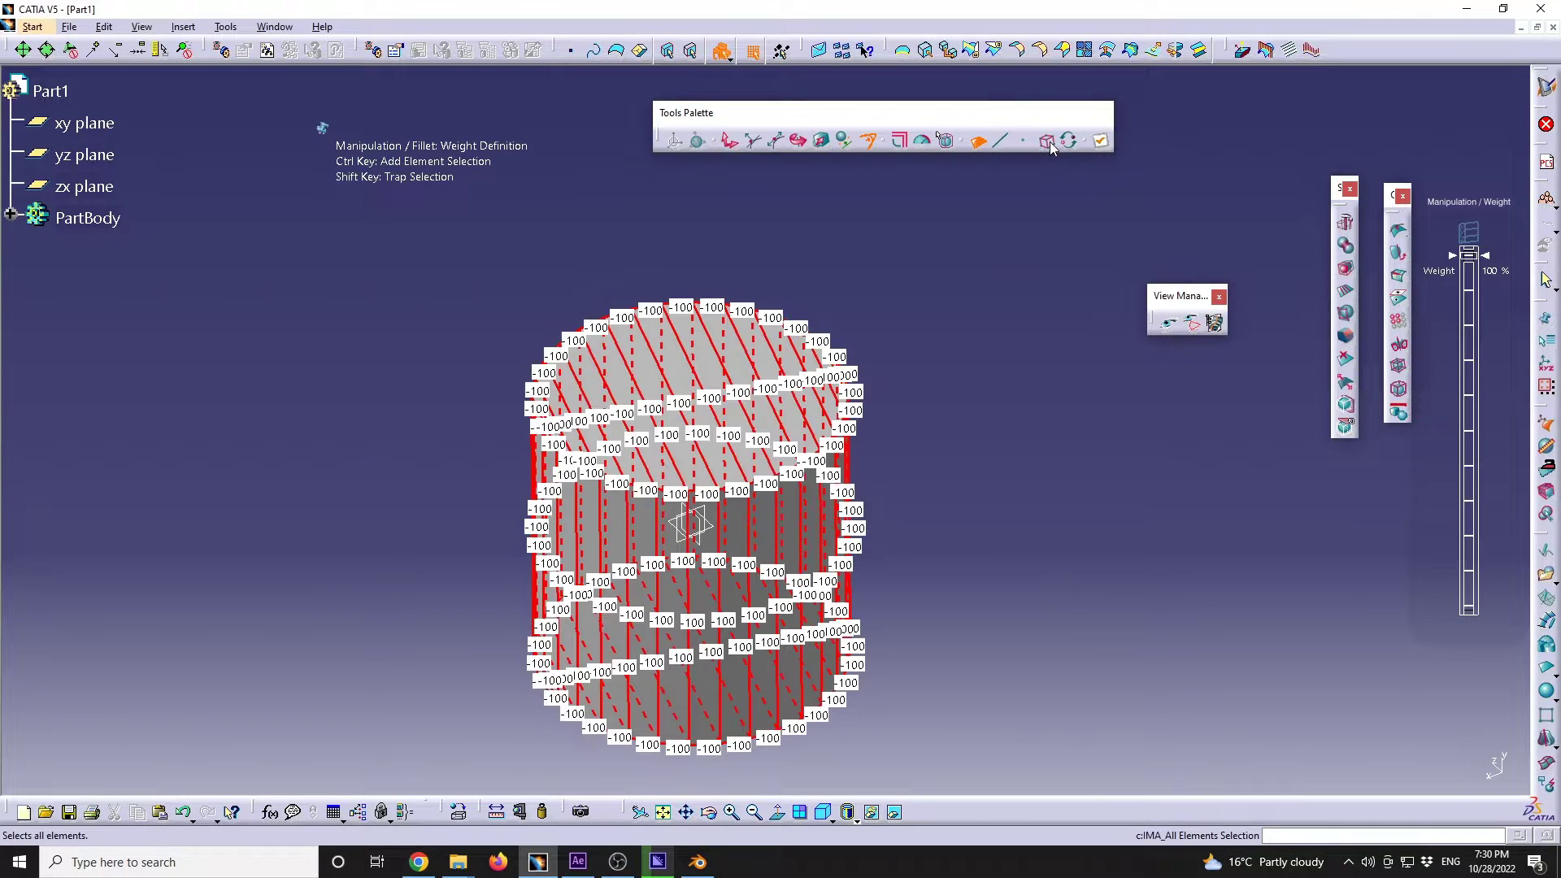
left_click(899, 143)
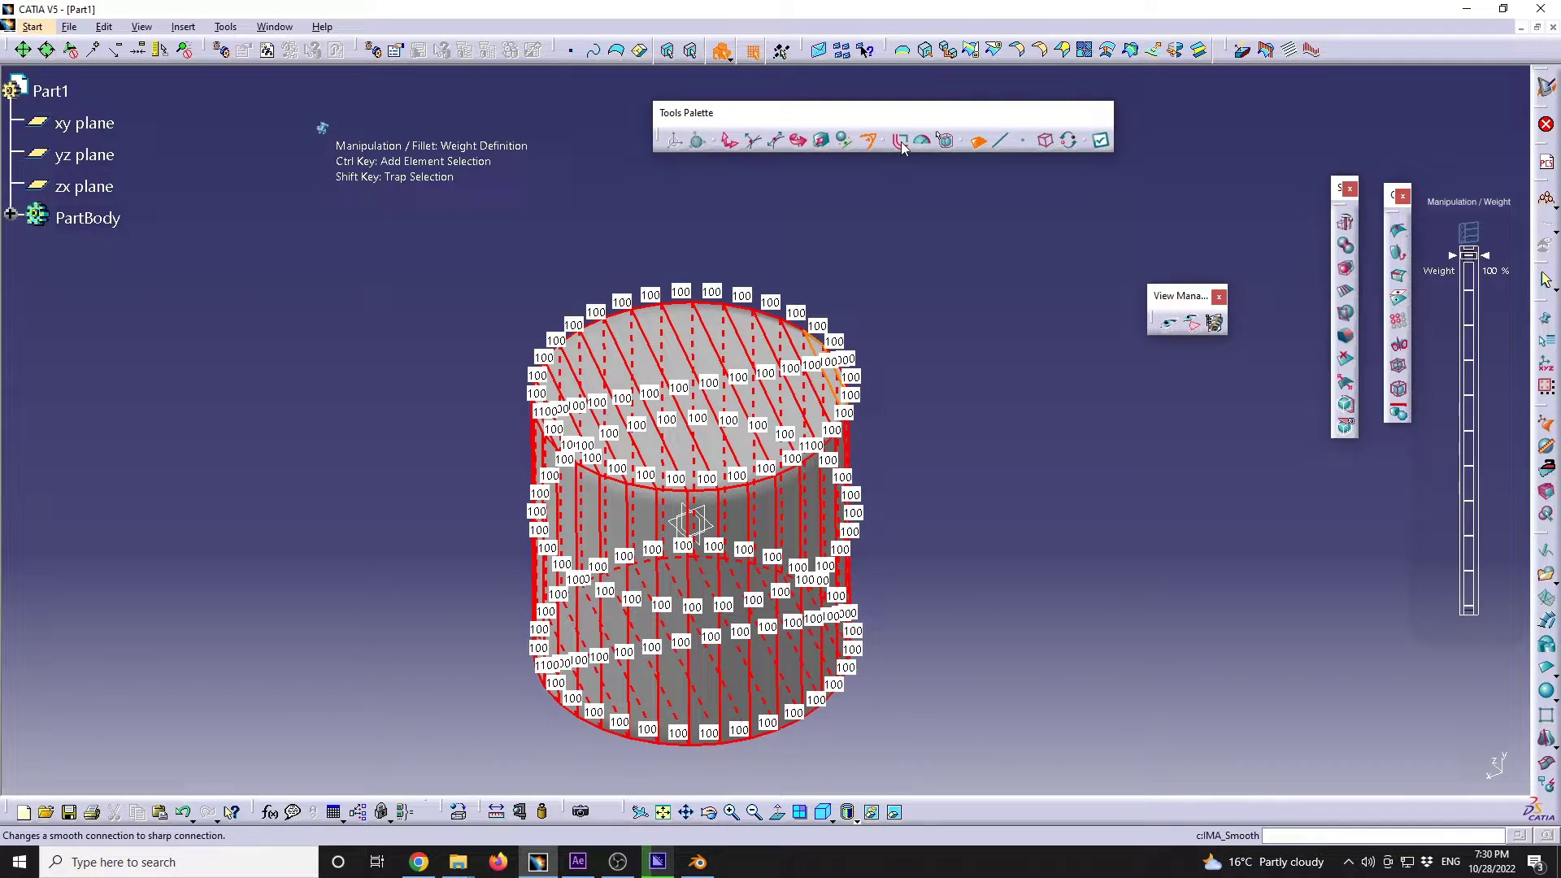
key("Escape")
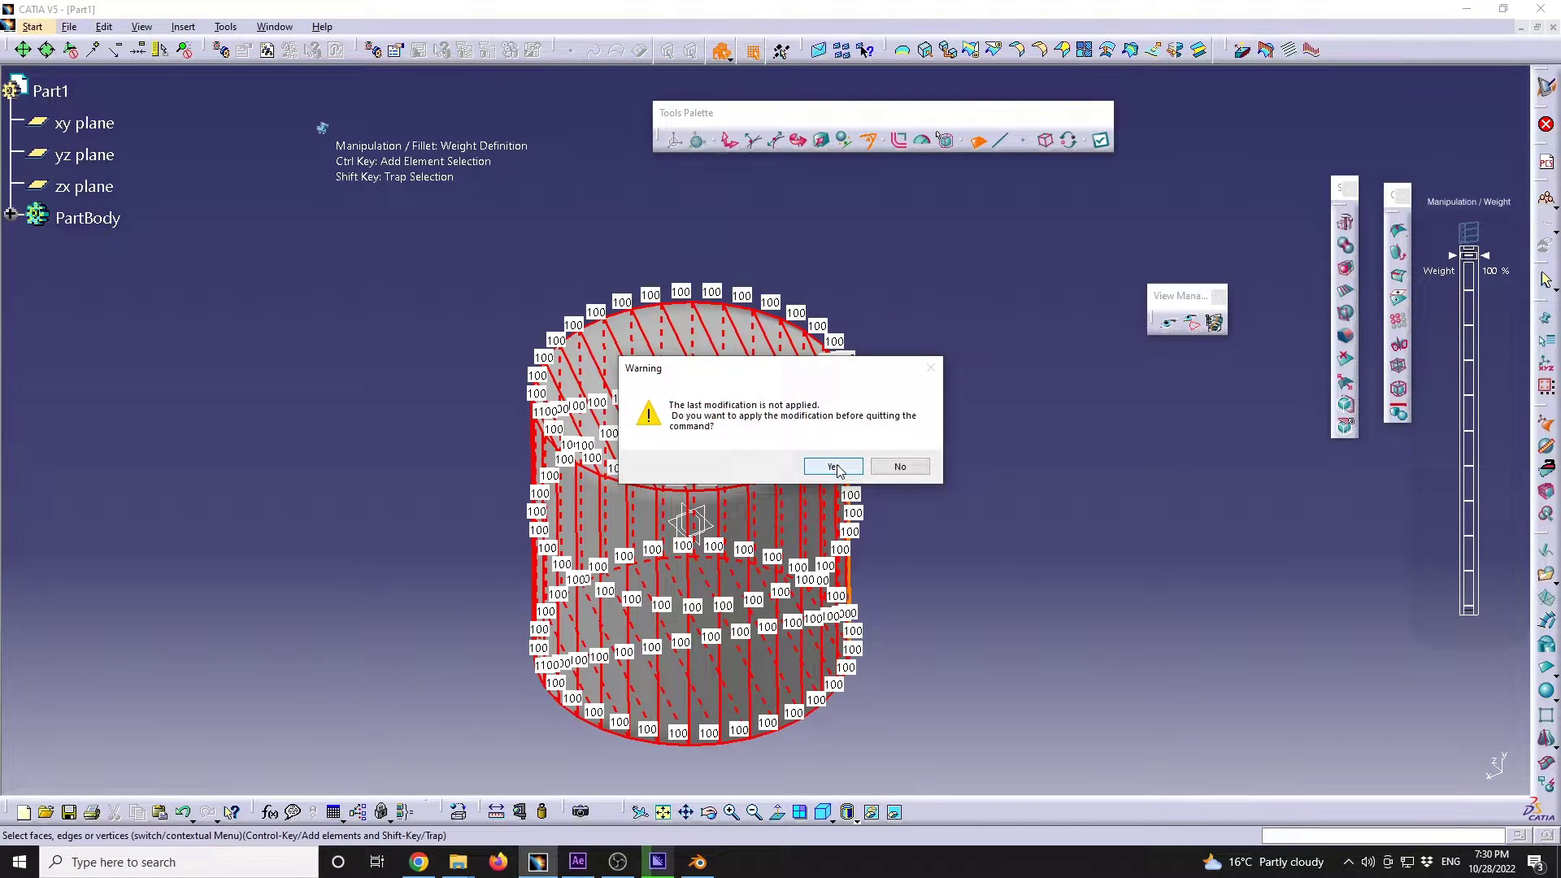
left_click(833, 466)
middle_click_drag(732, 488, 1003, 390)
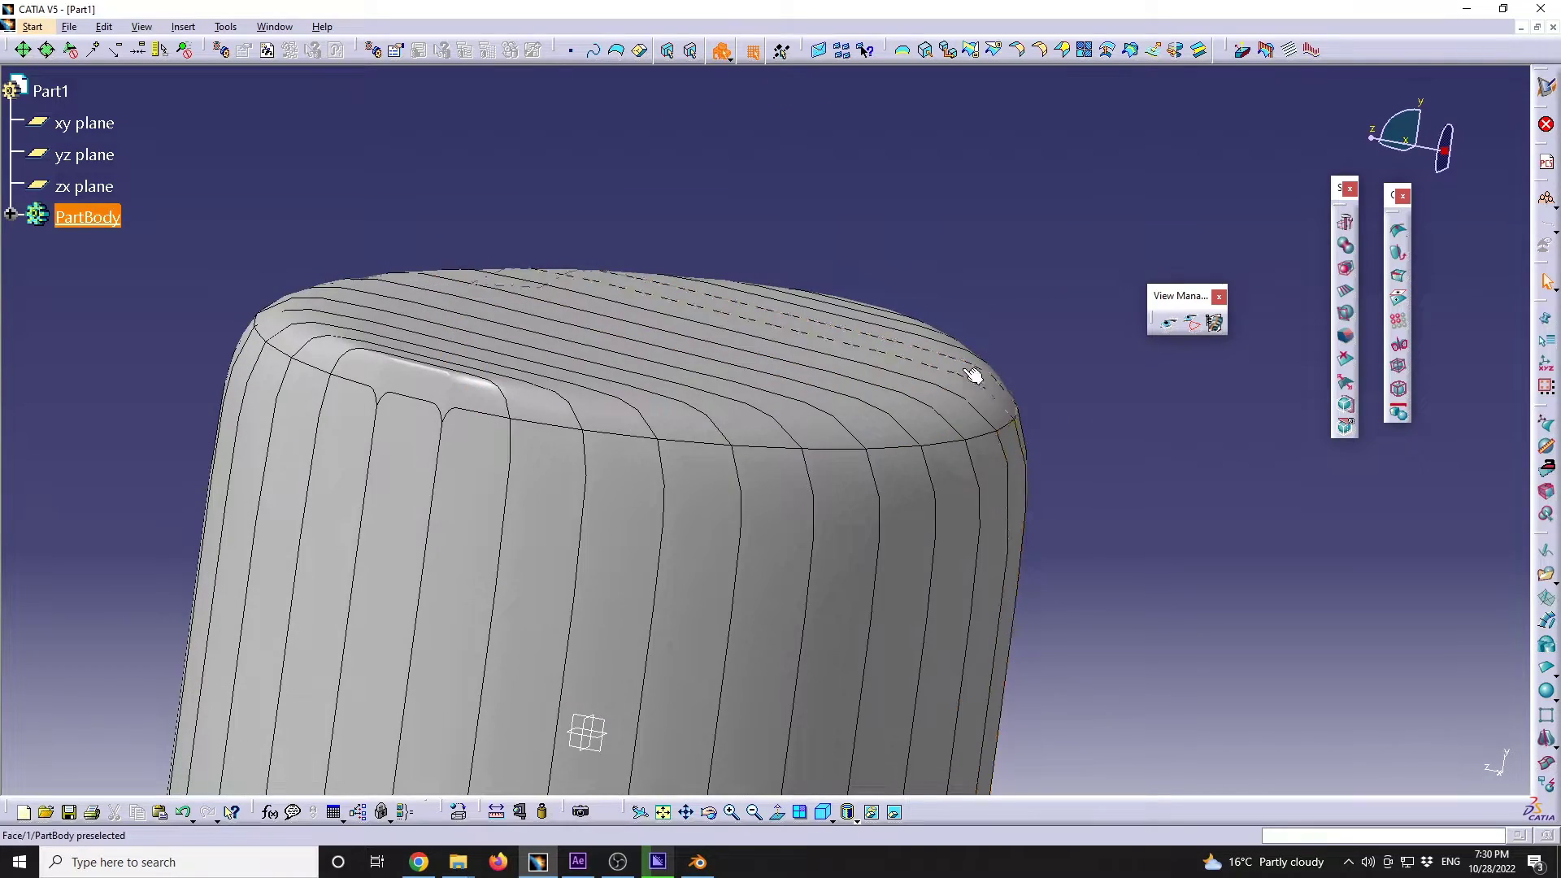
key("Escape")
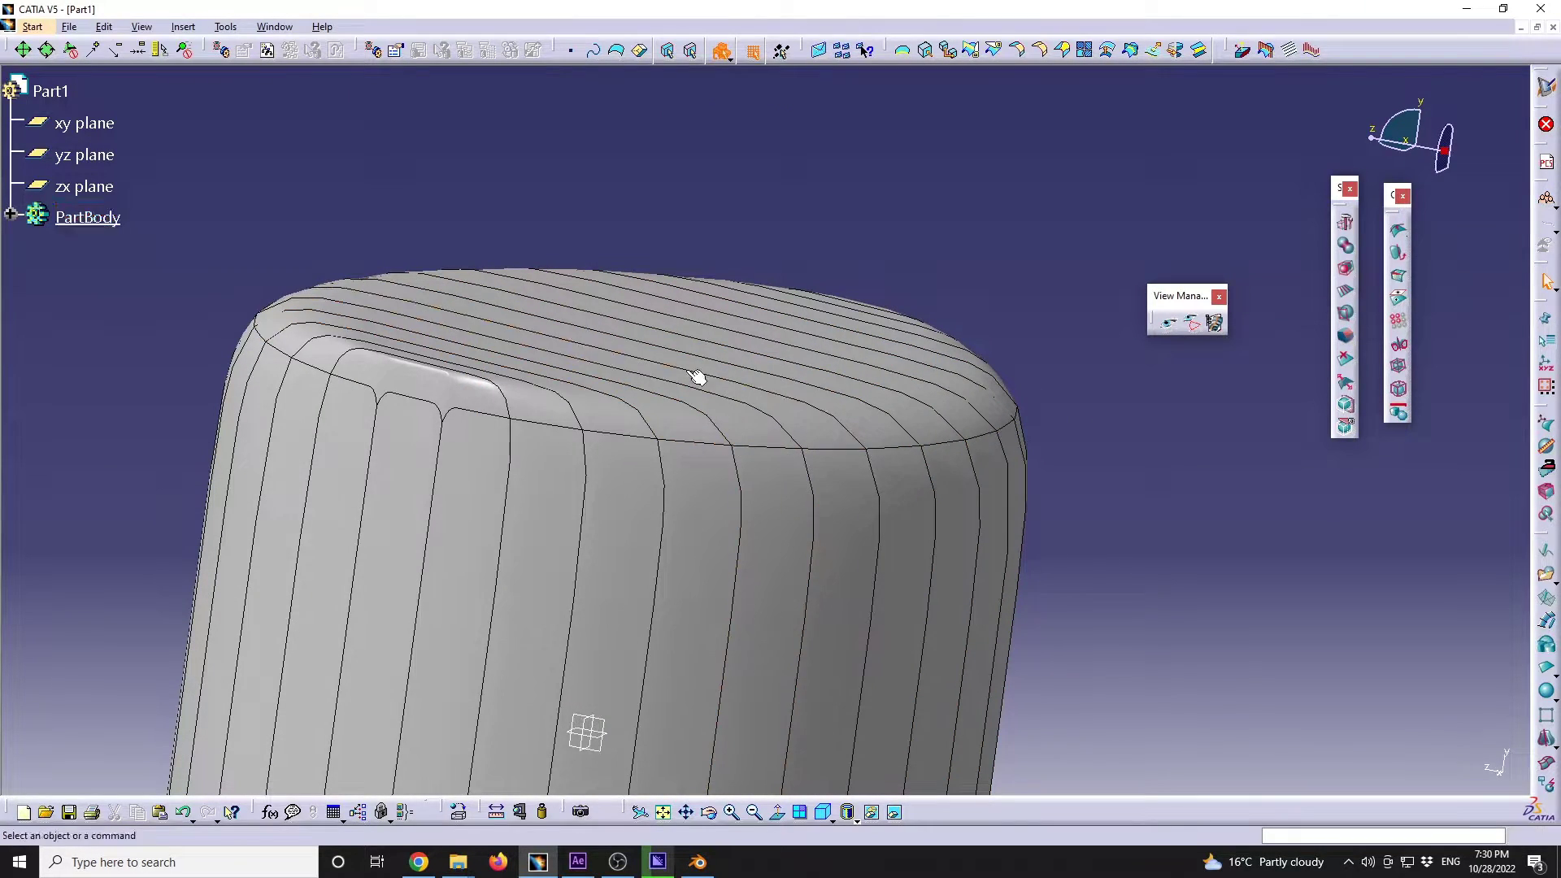
Step: Bring Blender forward to compare with its cylinder
middle_click_drag(1076, 442, 881, 540)
left_click(697, 861)
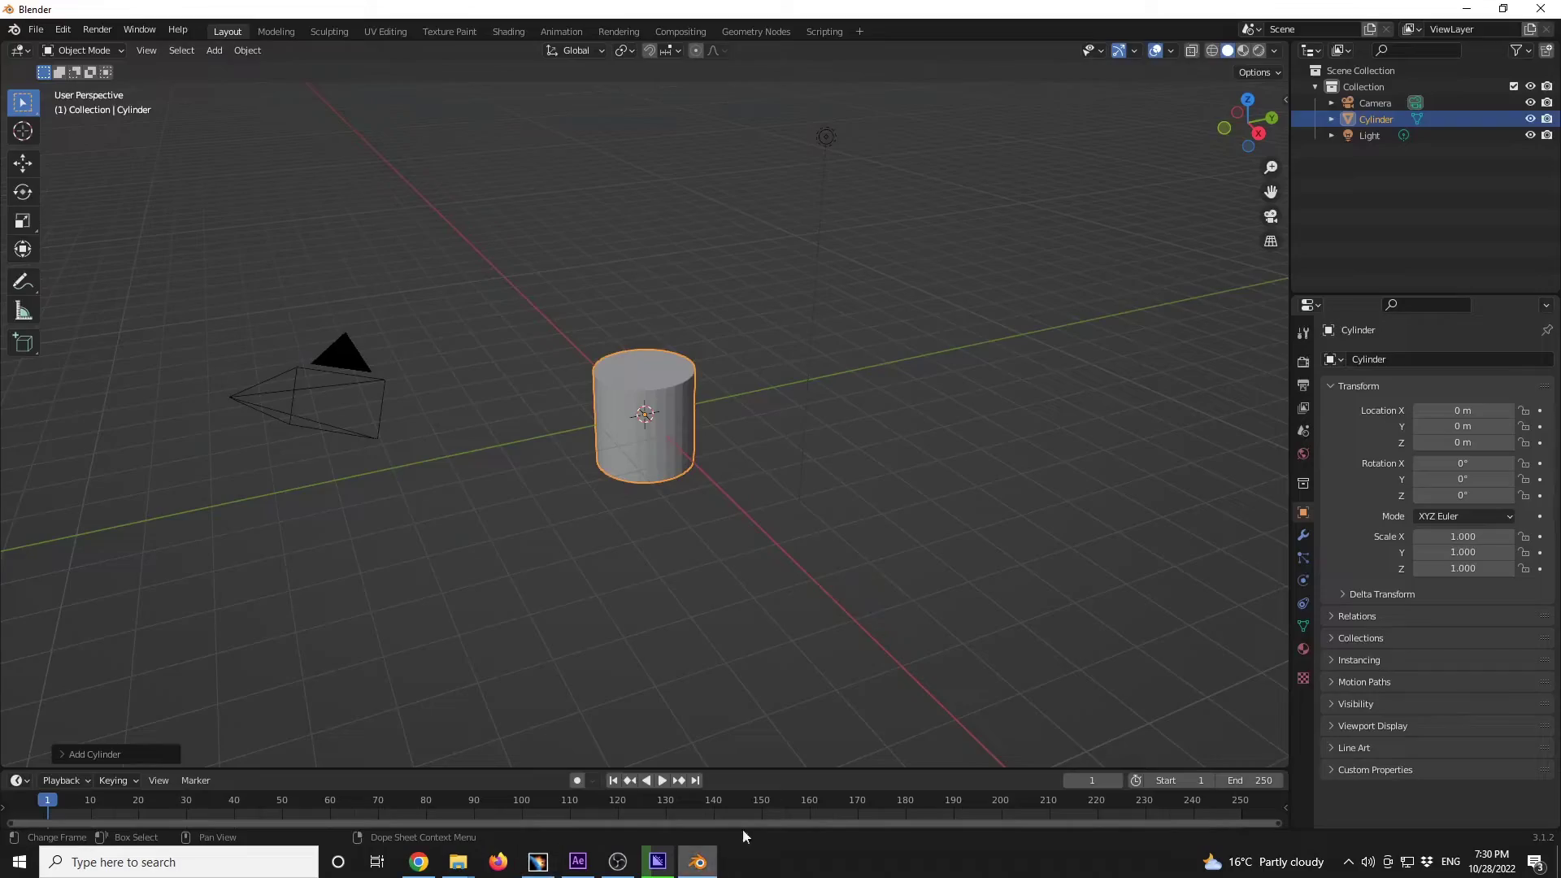
scroll(646, 374, "up", 5)
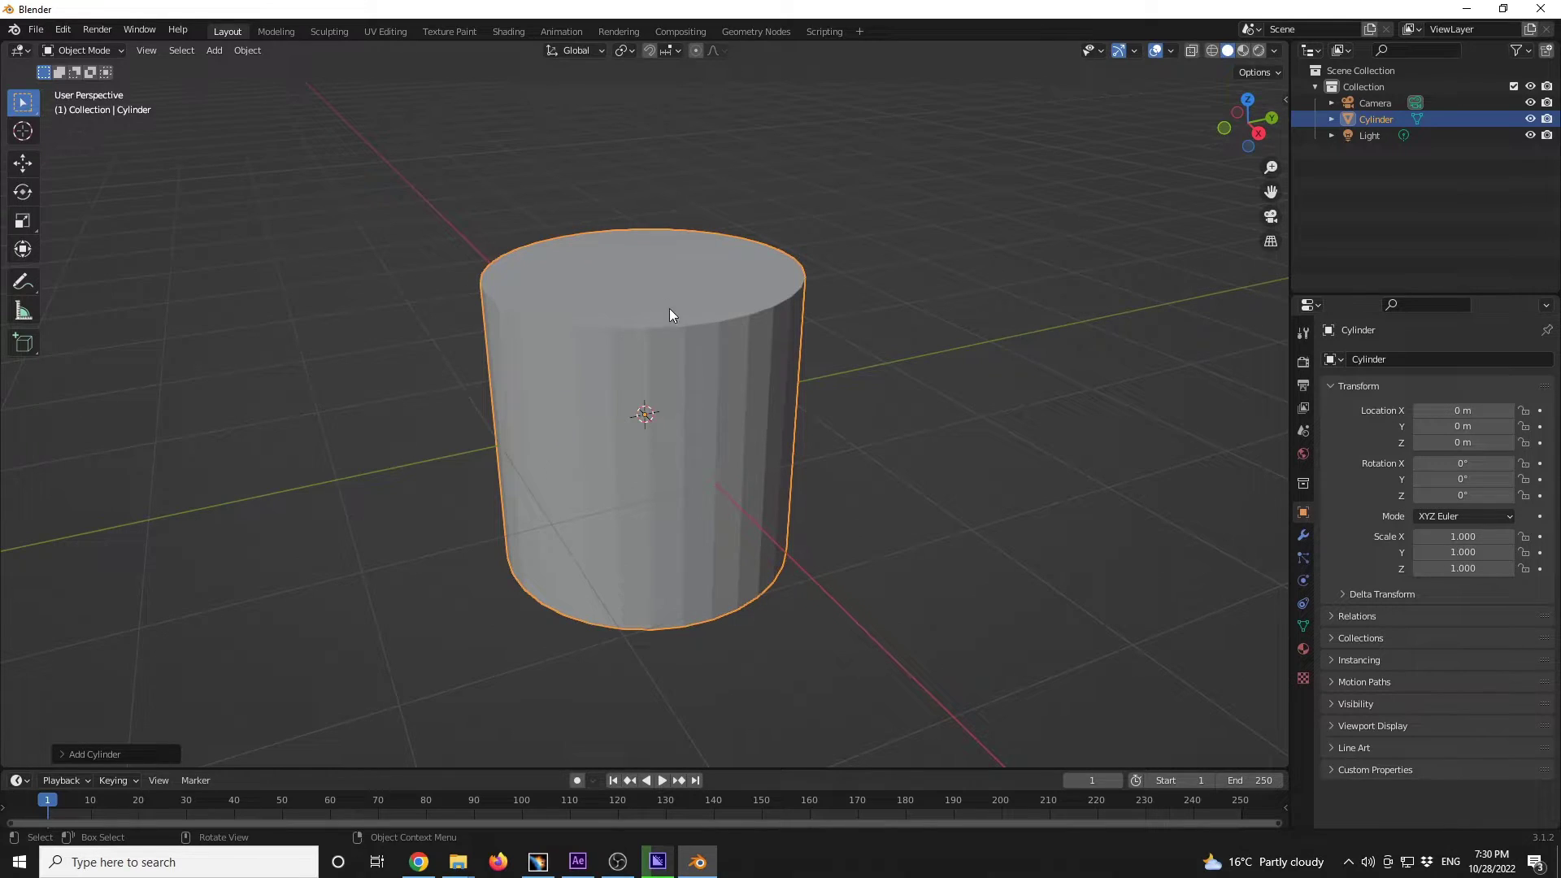
Step: Back in CATIA V5, switch the surface's edges back to sharp and apply
mouse_move(629, 872)
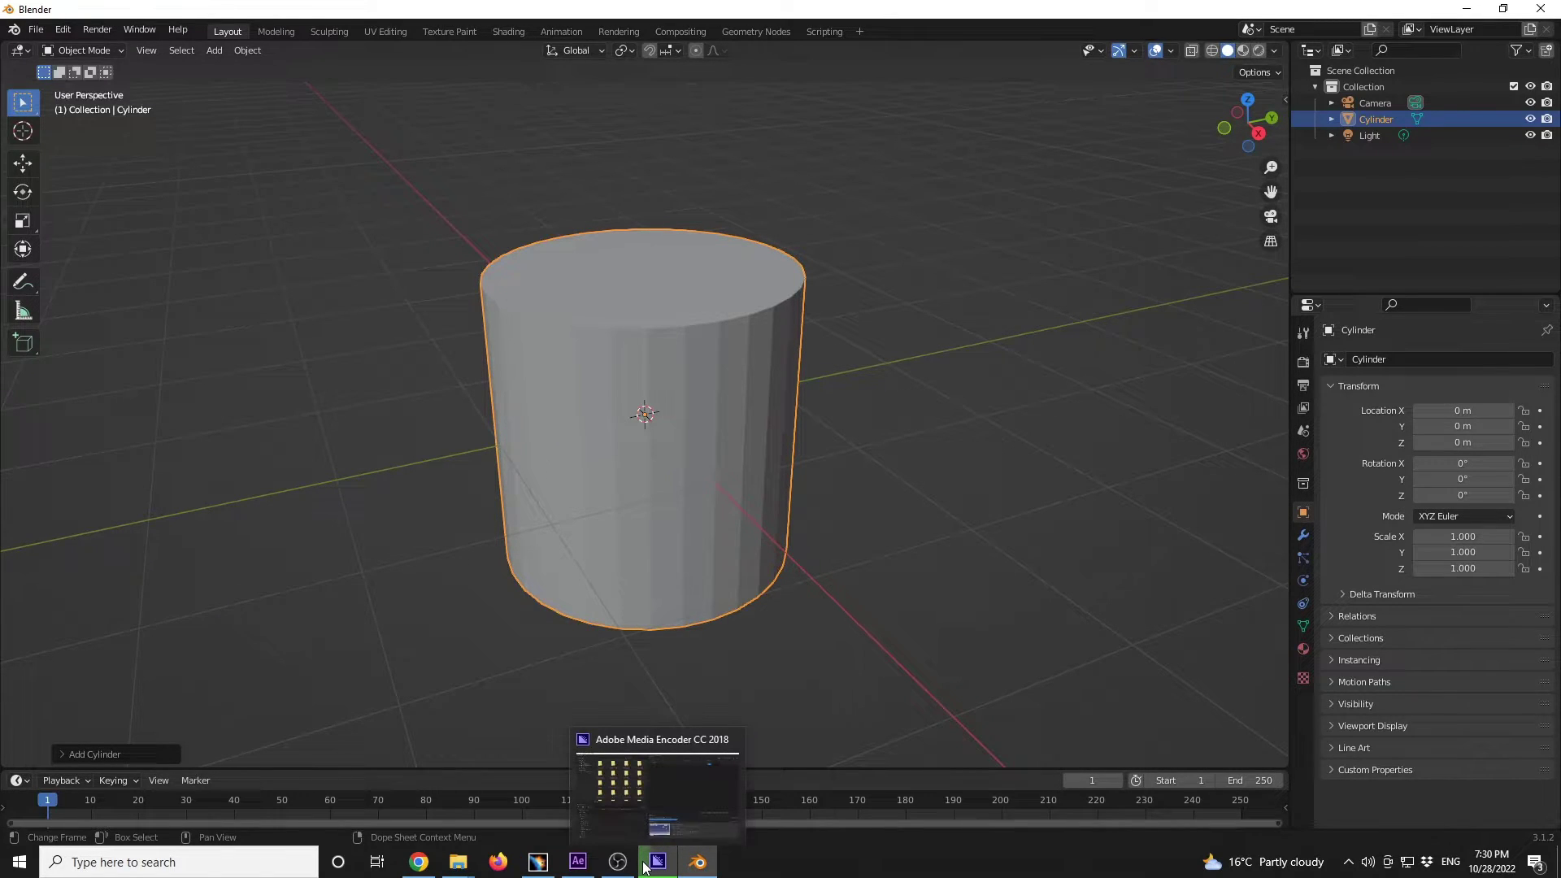
left_click(538, 862)
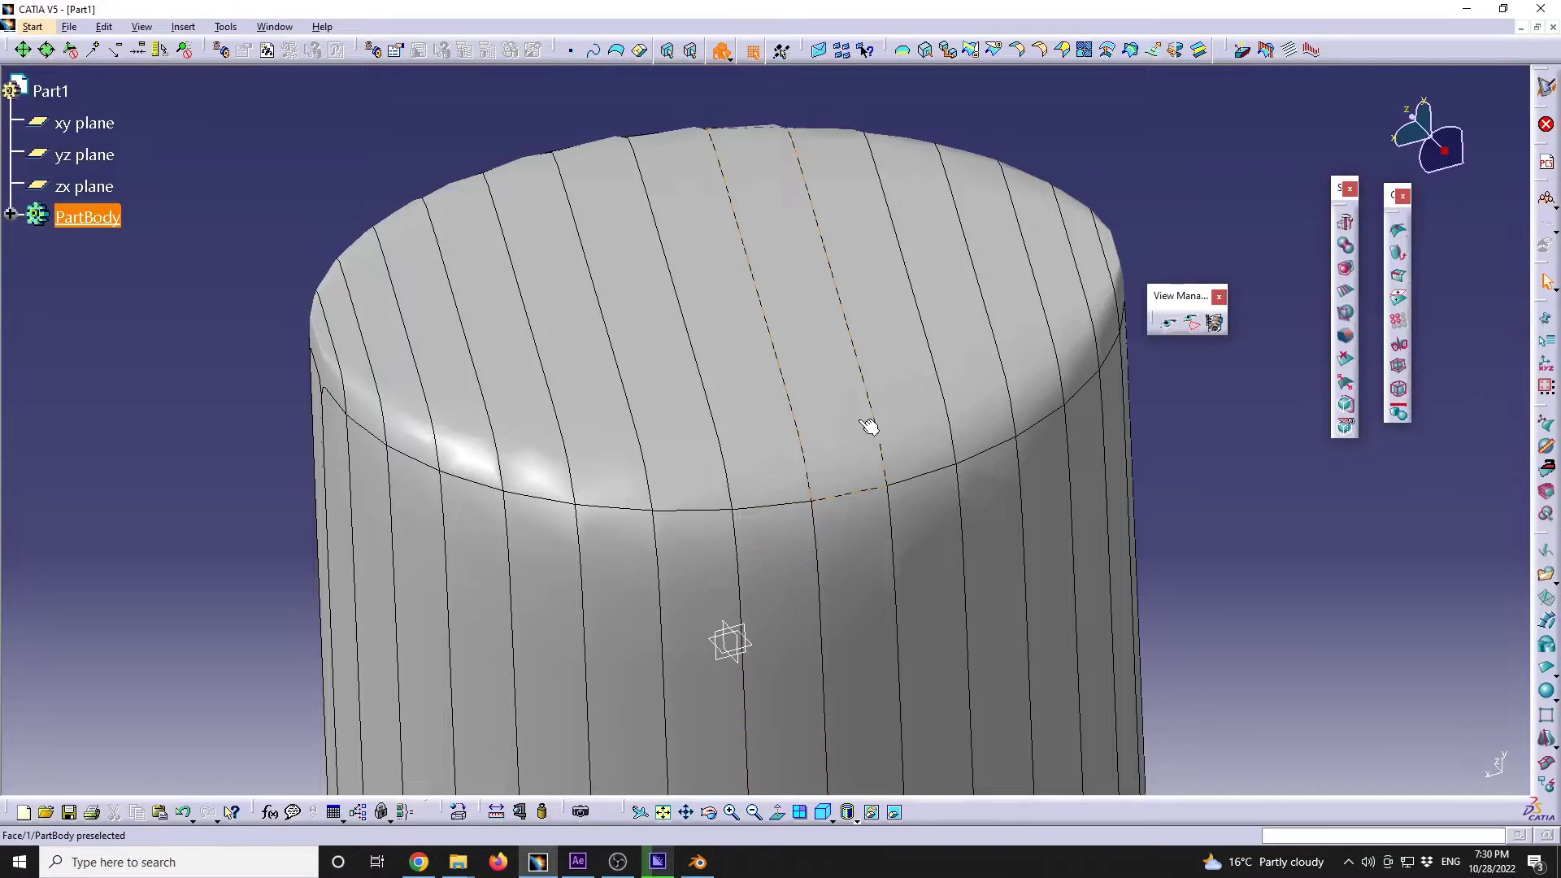
middle_click_drag(825, 372, 815, 397)
double_click(809, 394)
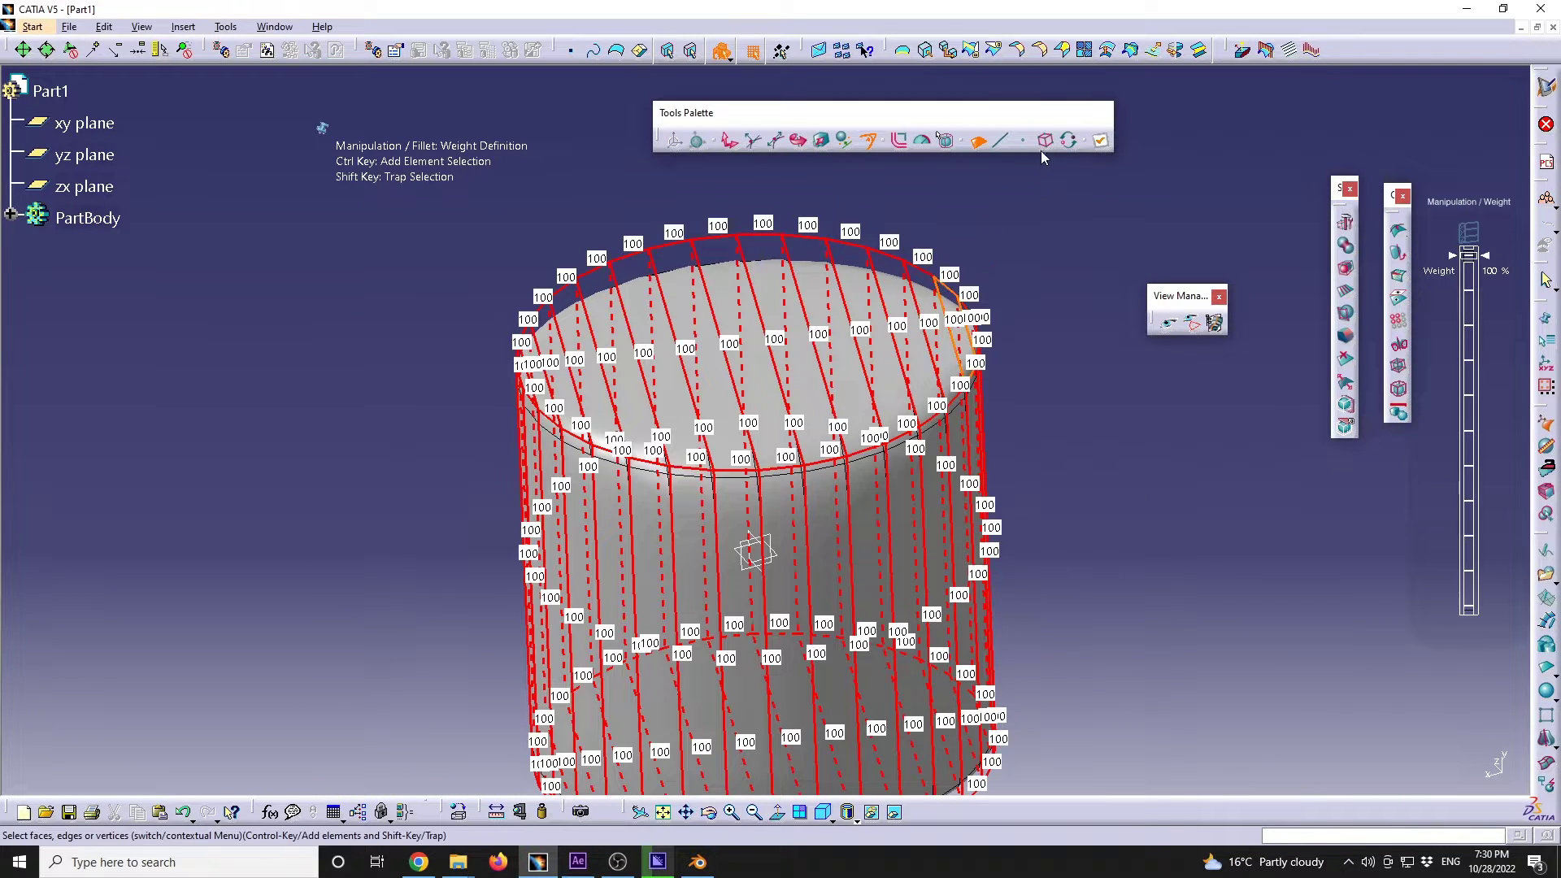
left_click(900, 142)
left_click(901, 142)
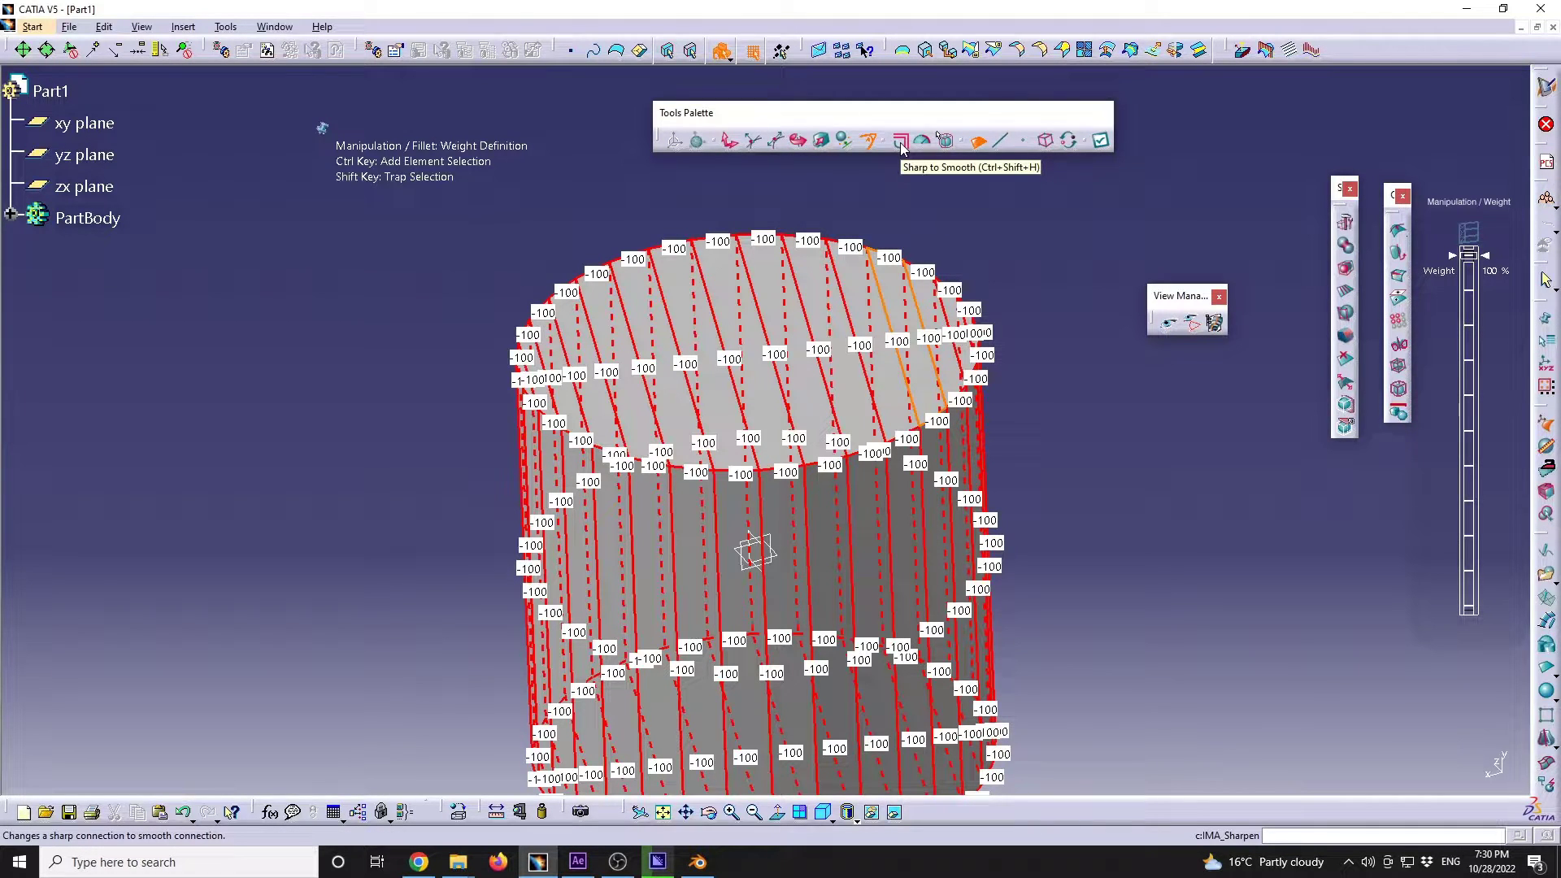
key("Escape")
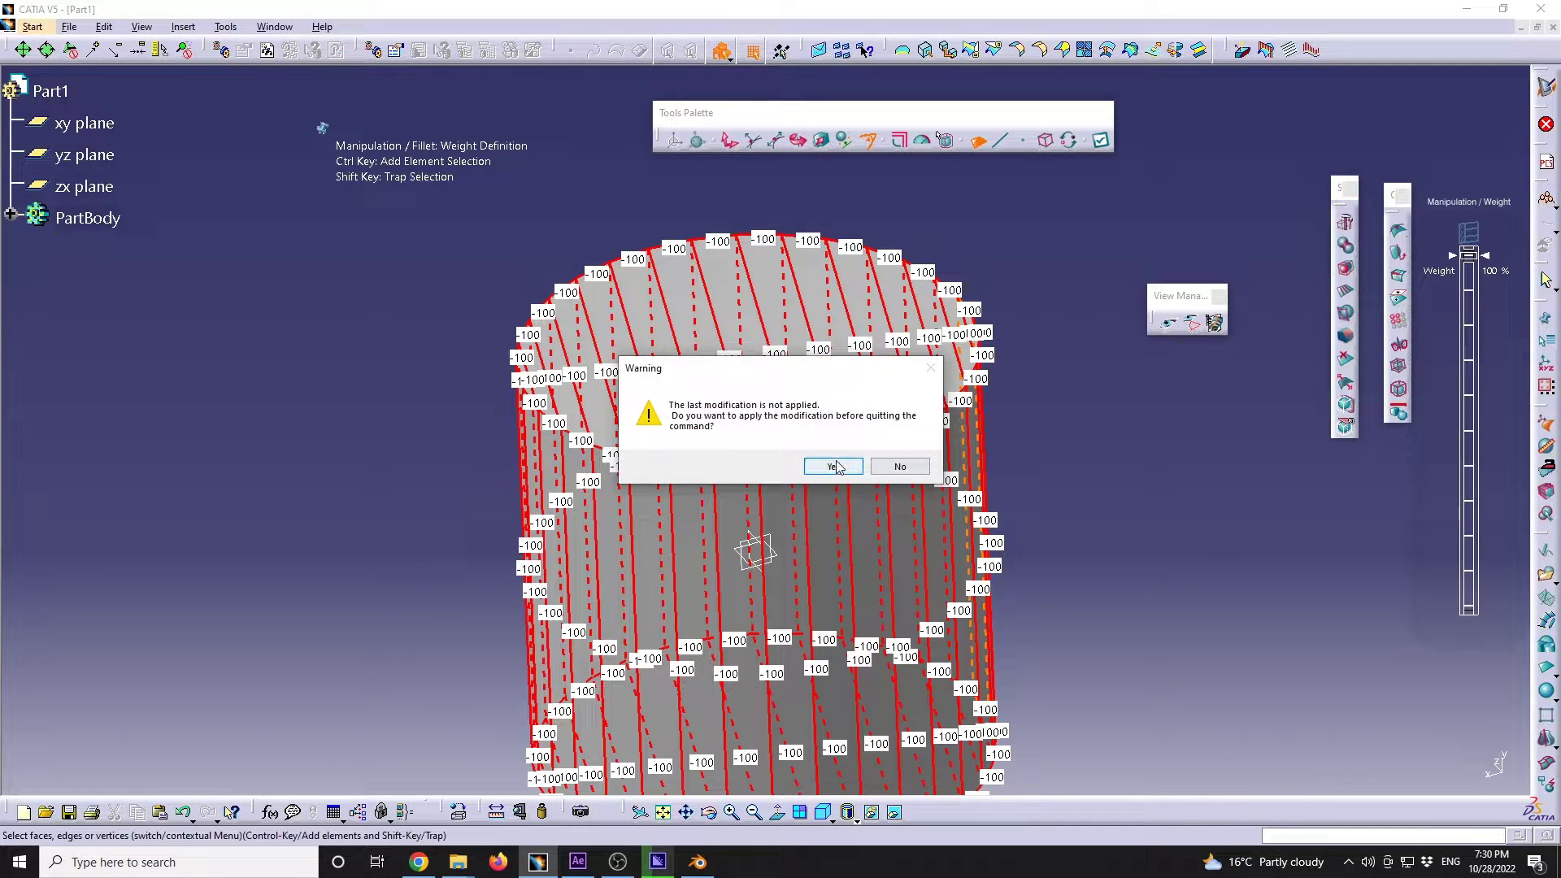
left_click(834, 466)
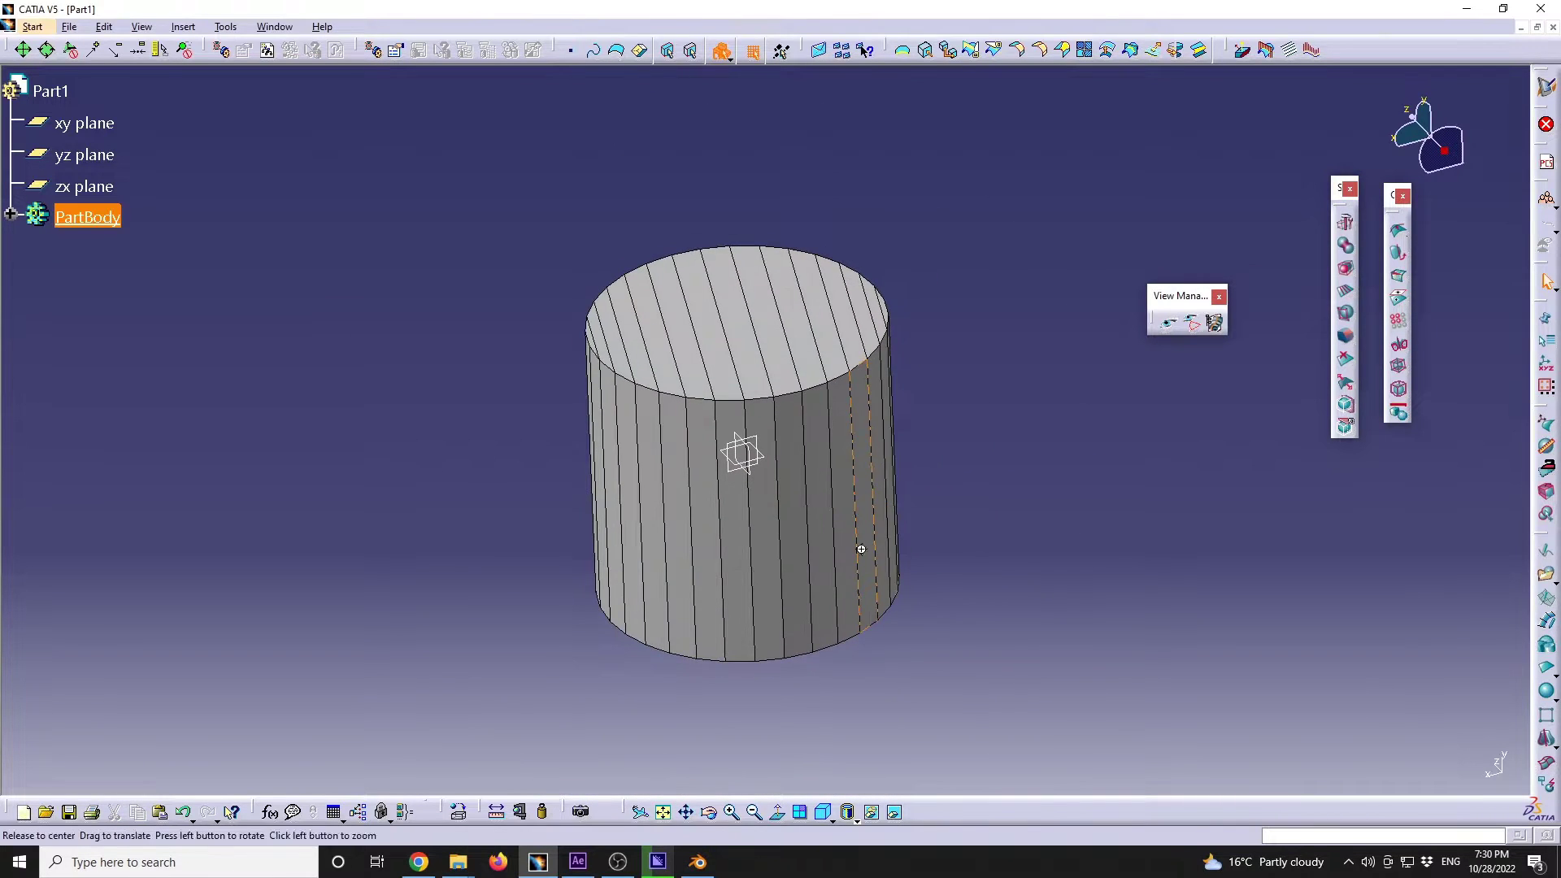
middle_click_drag(860, 549, 826, 498)
left_click(496, 812)
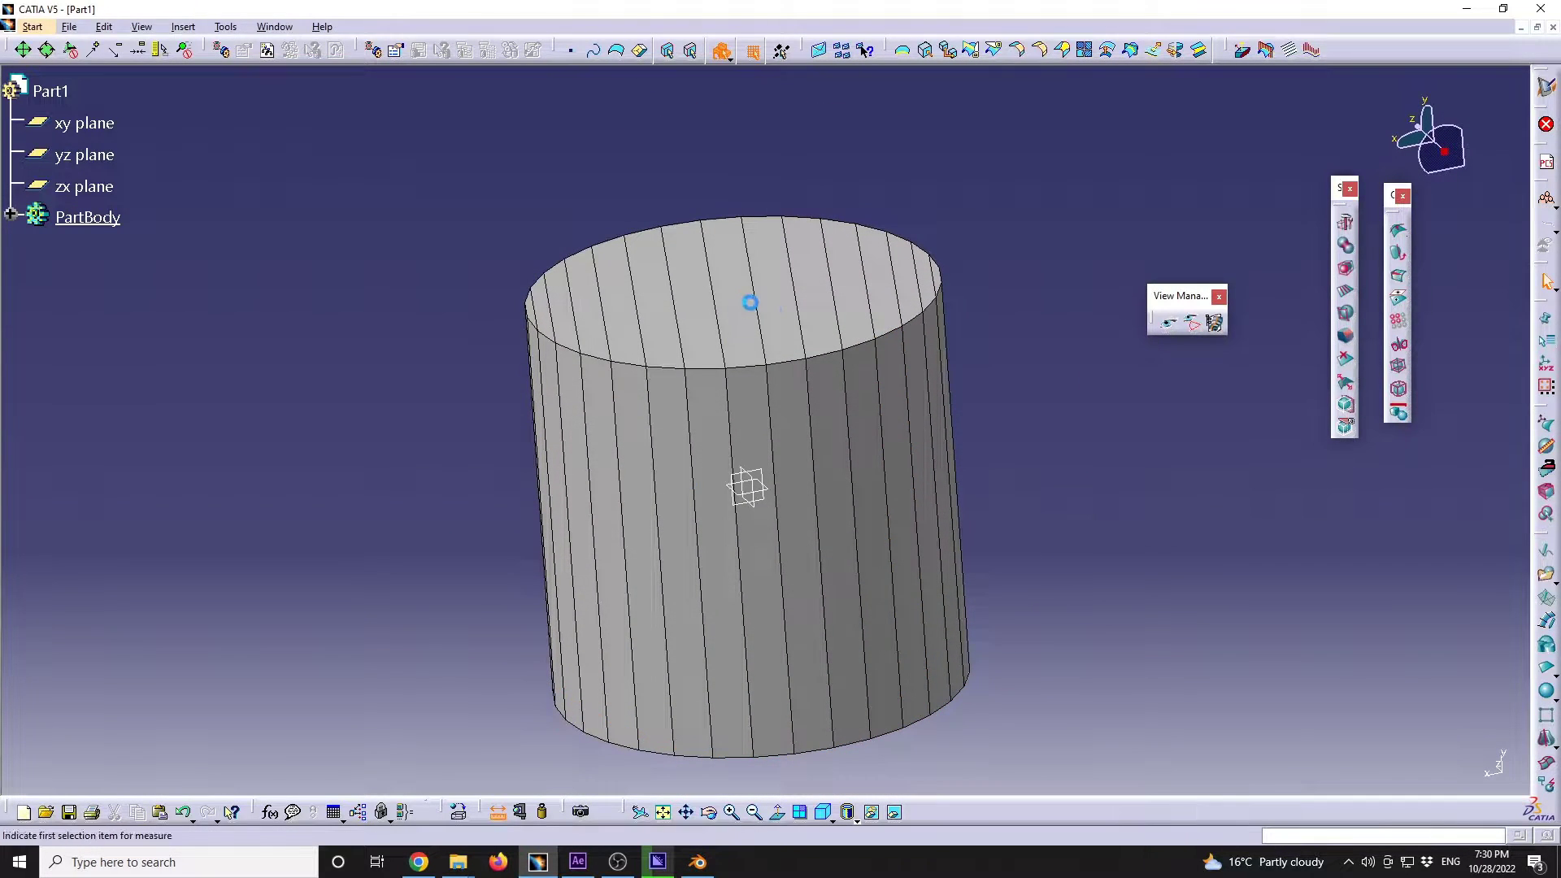
middle_click_drag(798, 338, 916, 667)
left_click(801, 634)
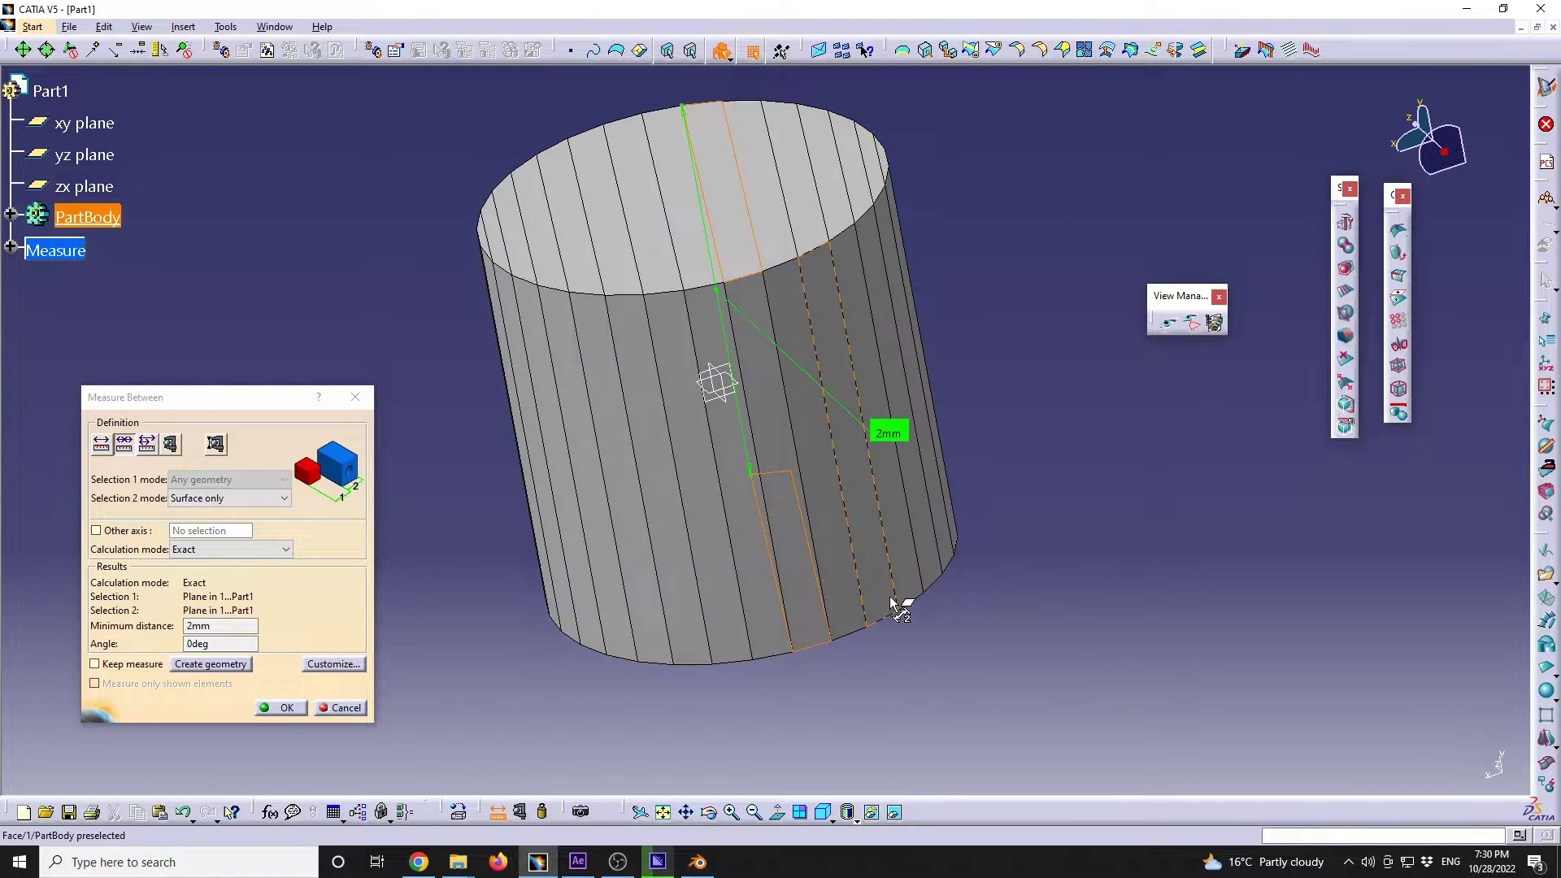
middle_click_drag(846, 487, 884, 420)
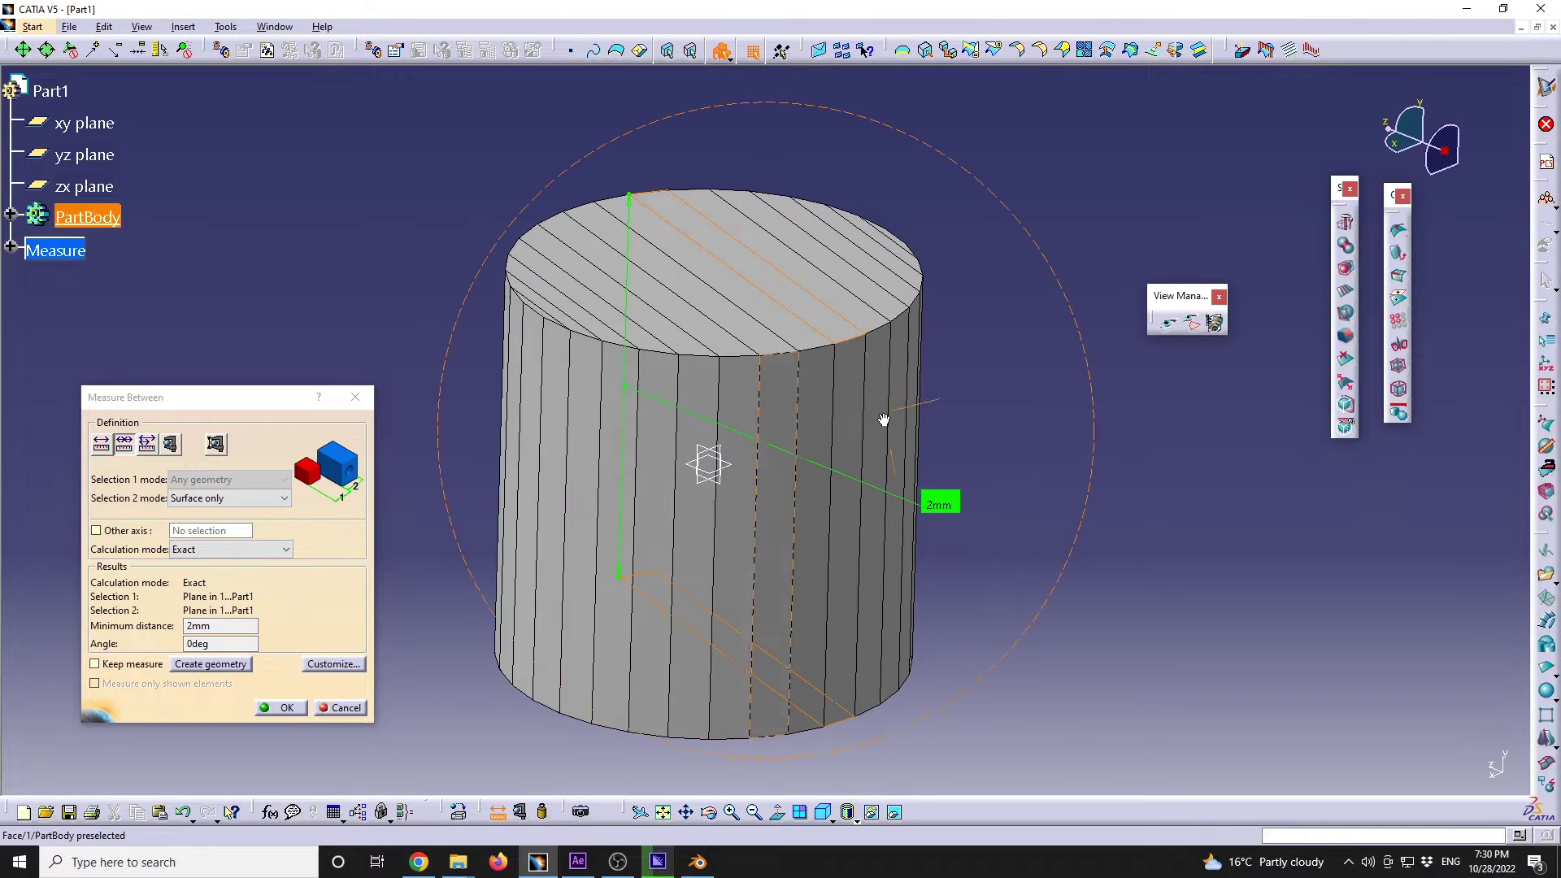
key("Escape")
middle_click_drag(868, 443, 784, 515)
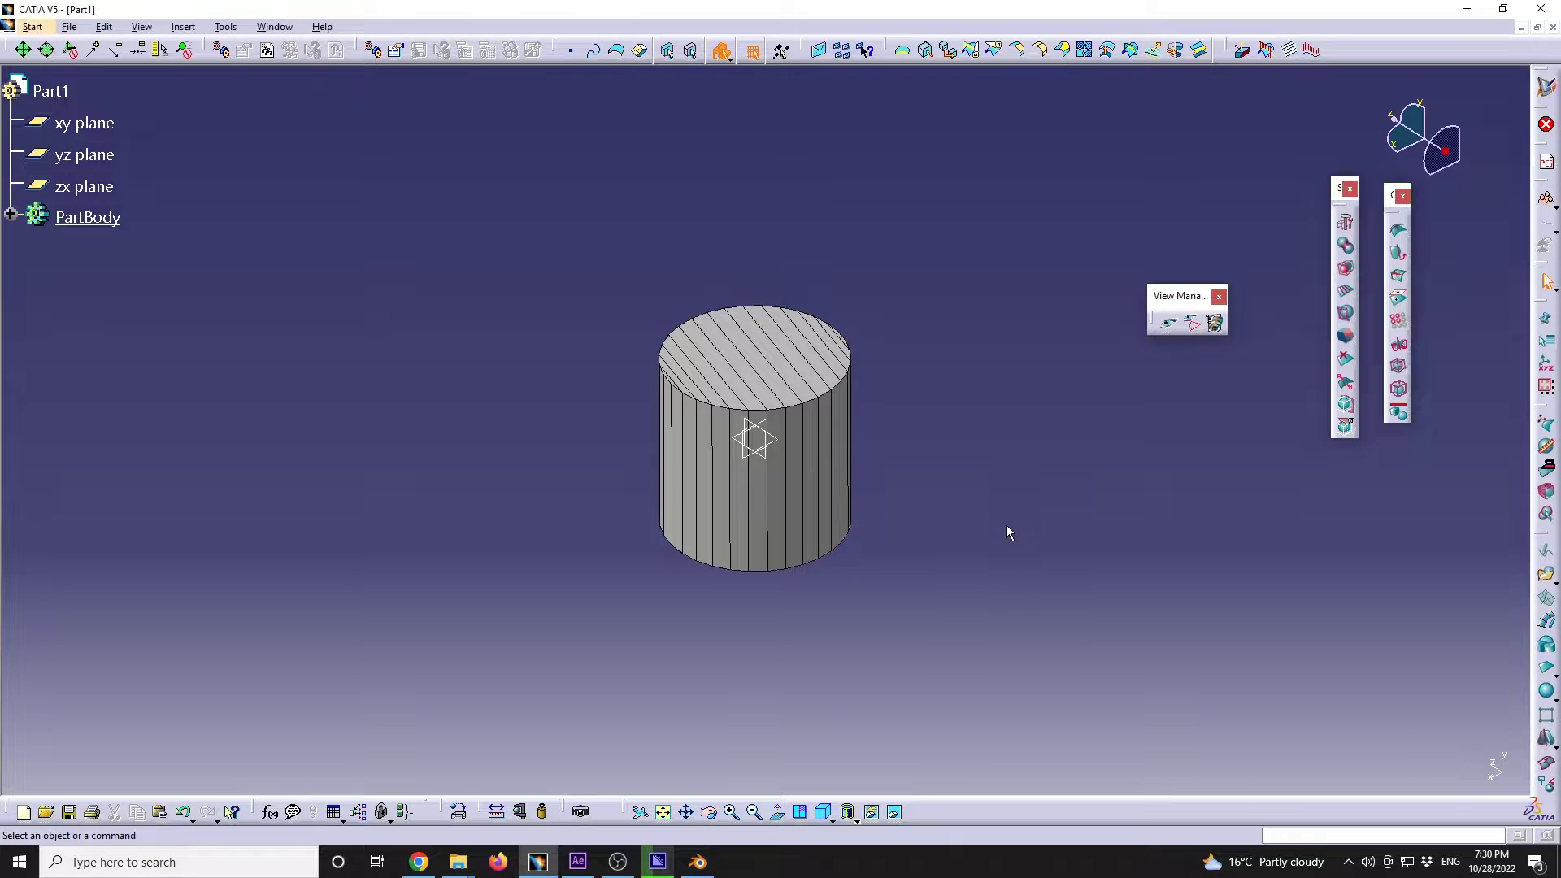
Step: Import cylinder.obj again with an import scale factor of 1000 and apply it
left_click(1545, 574)
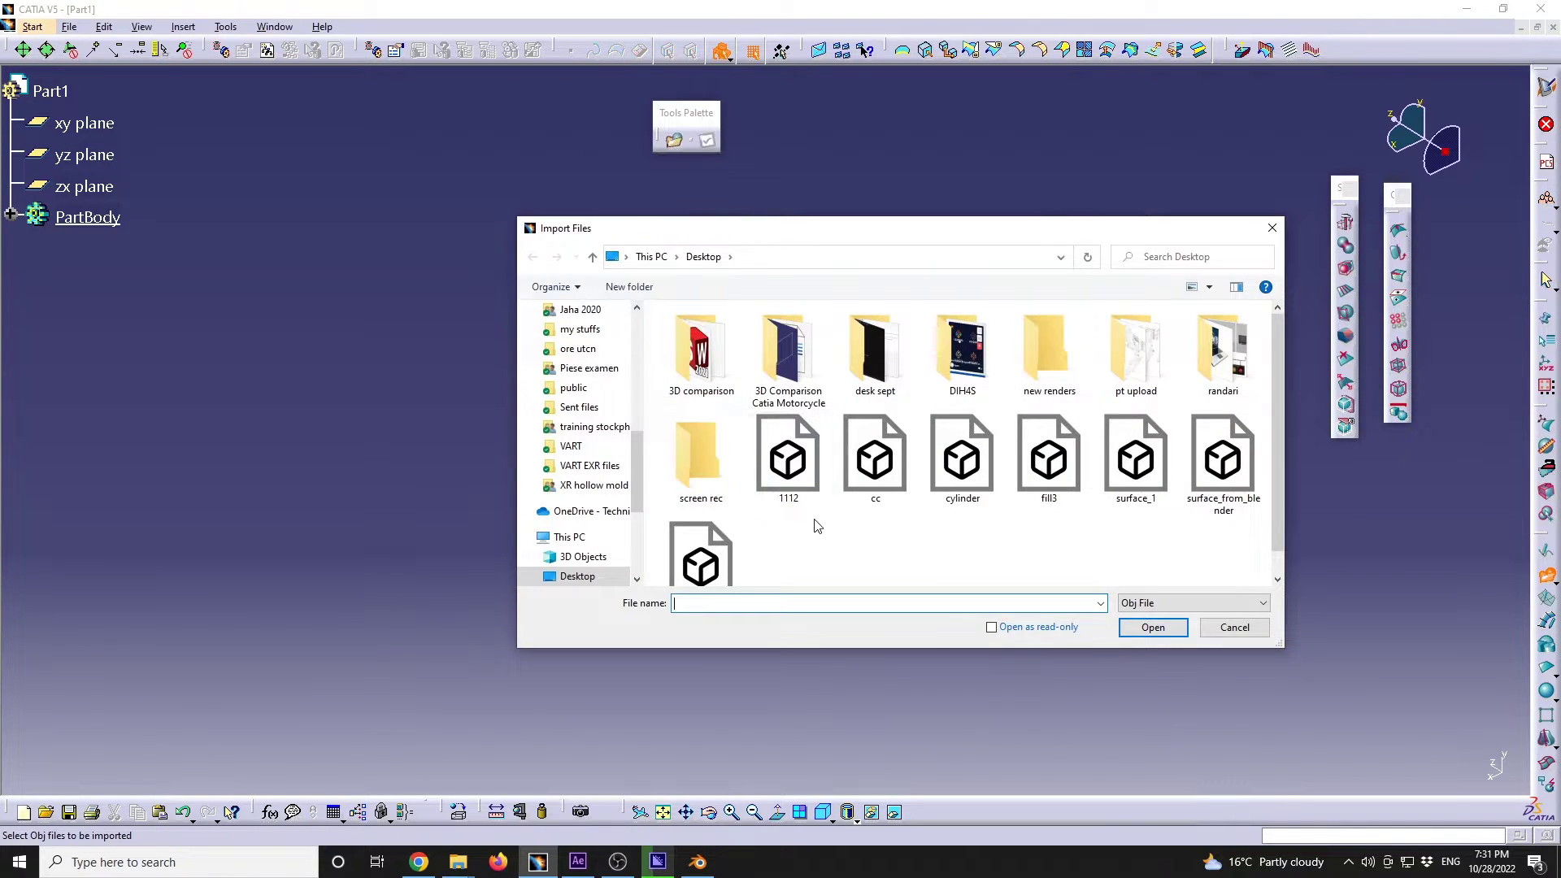
left_click(953, 459)
left_click(1153, 626)
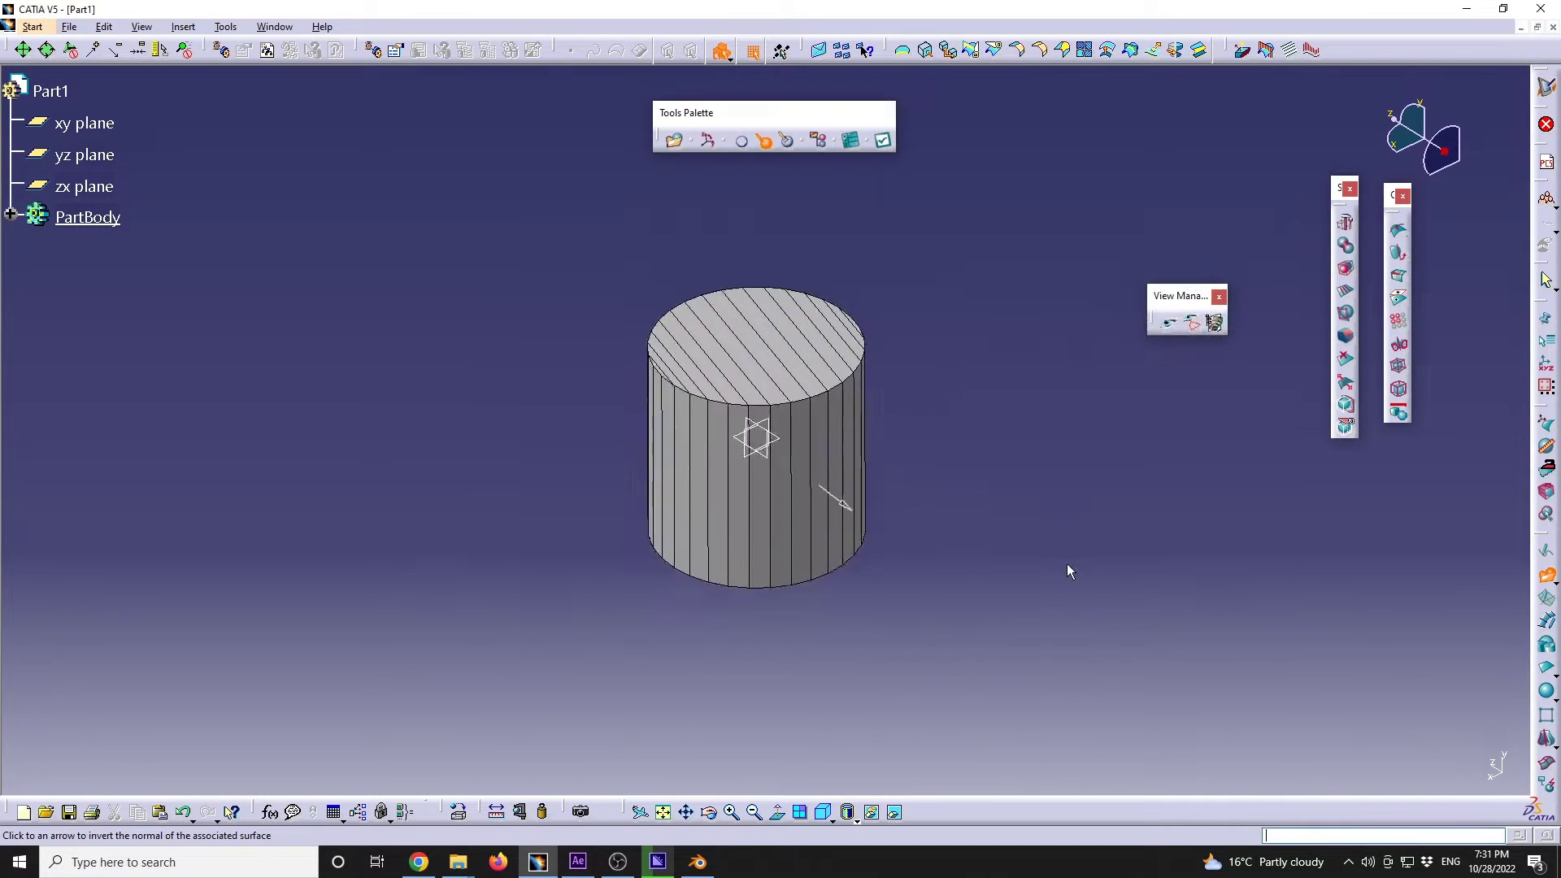
left_click(851, 142)
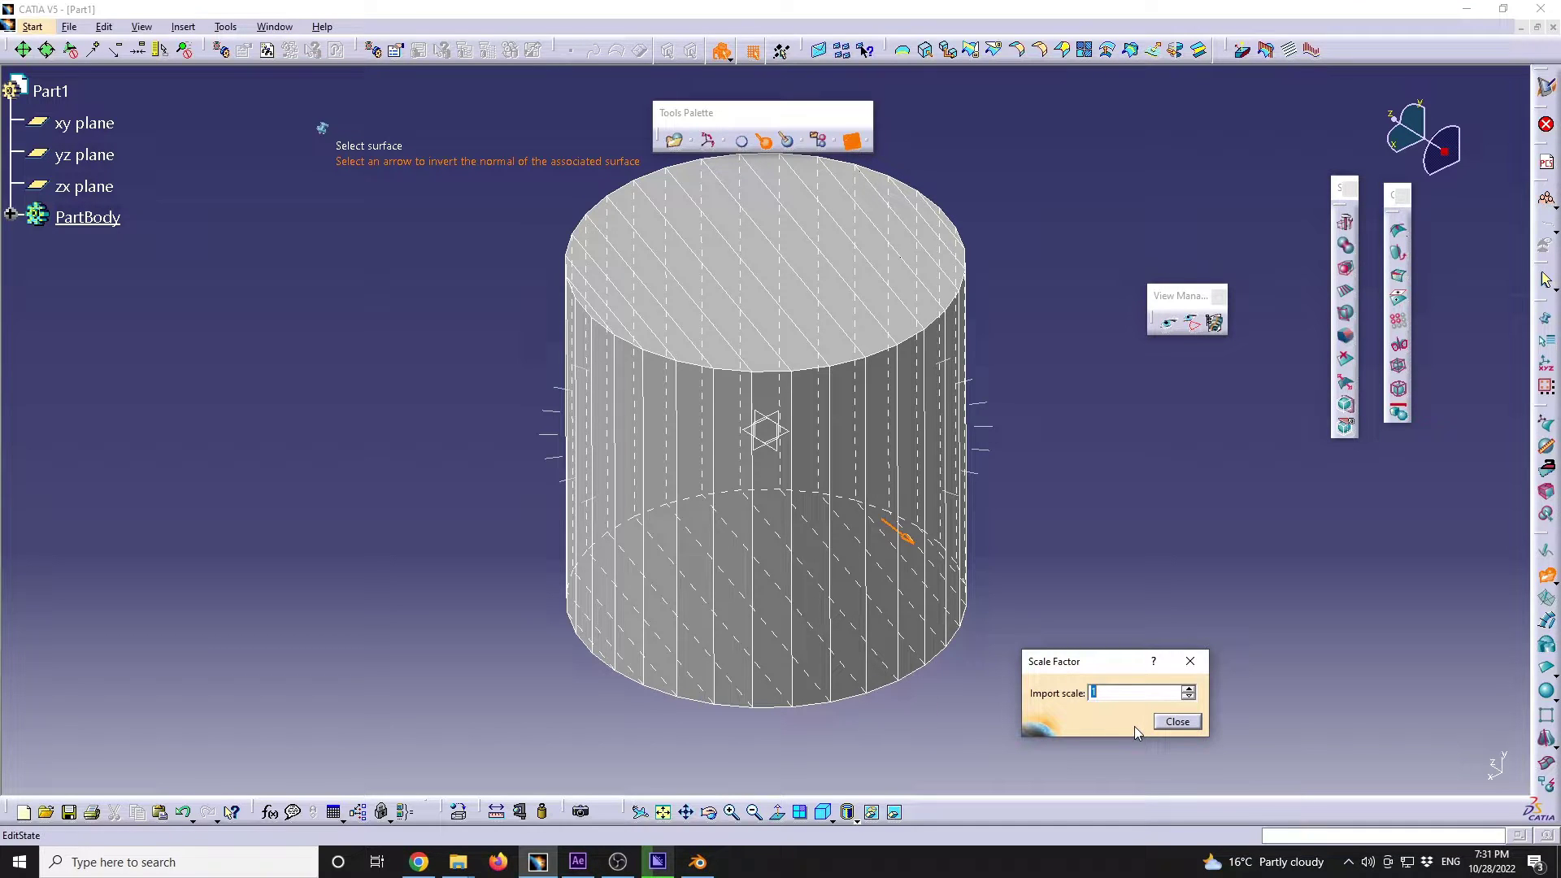
type("1000")
left_click(1177, 720)
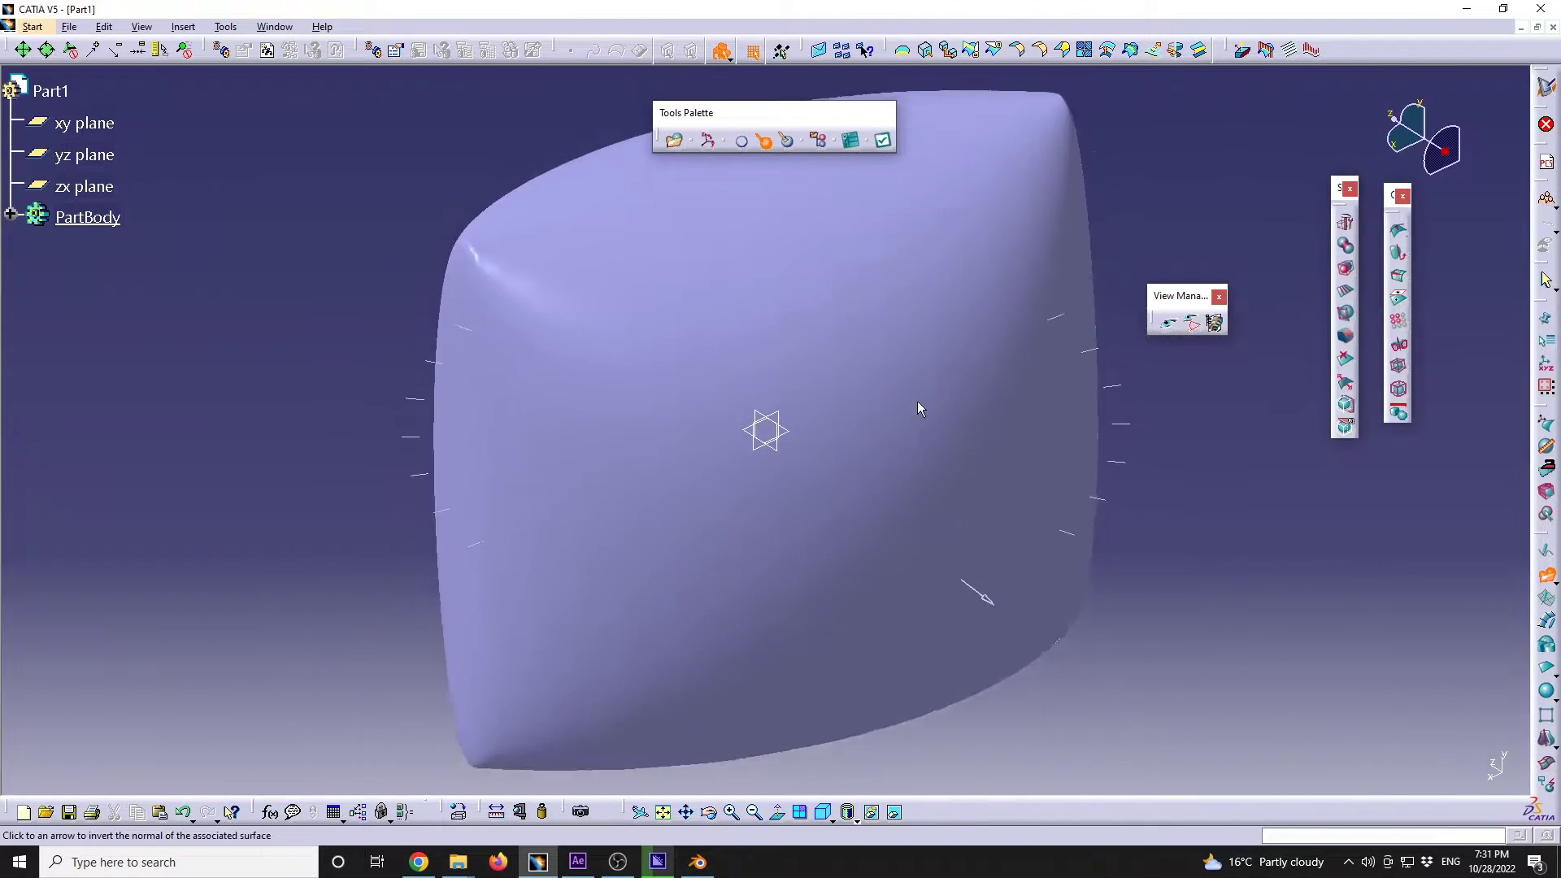
middle_click_drag(824, 315, 854, 361)
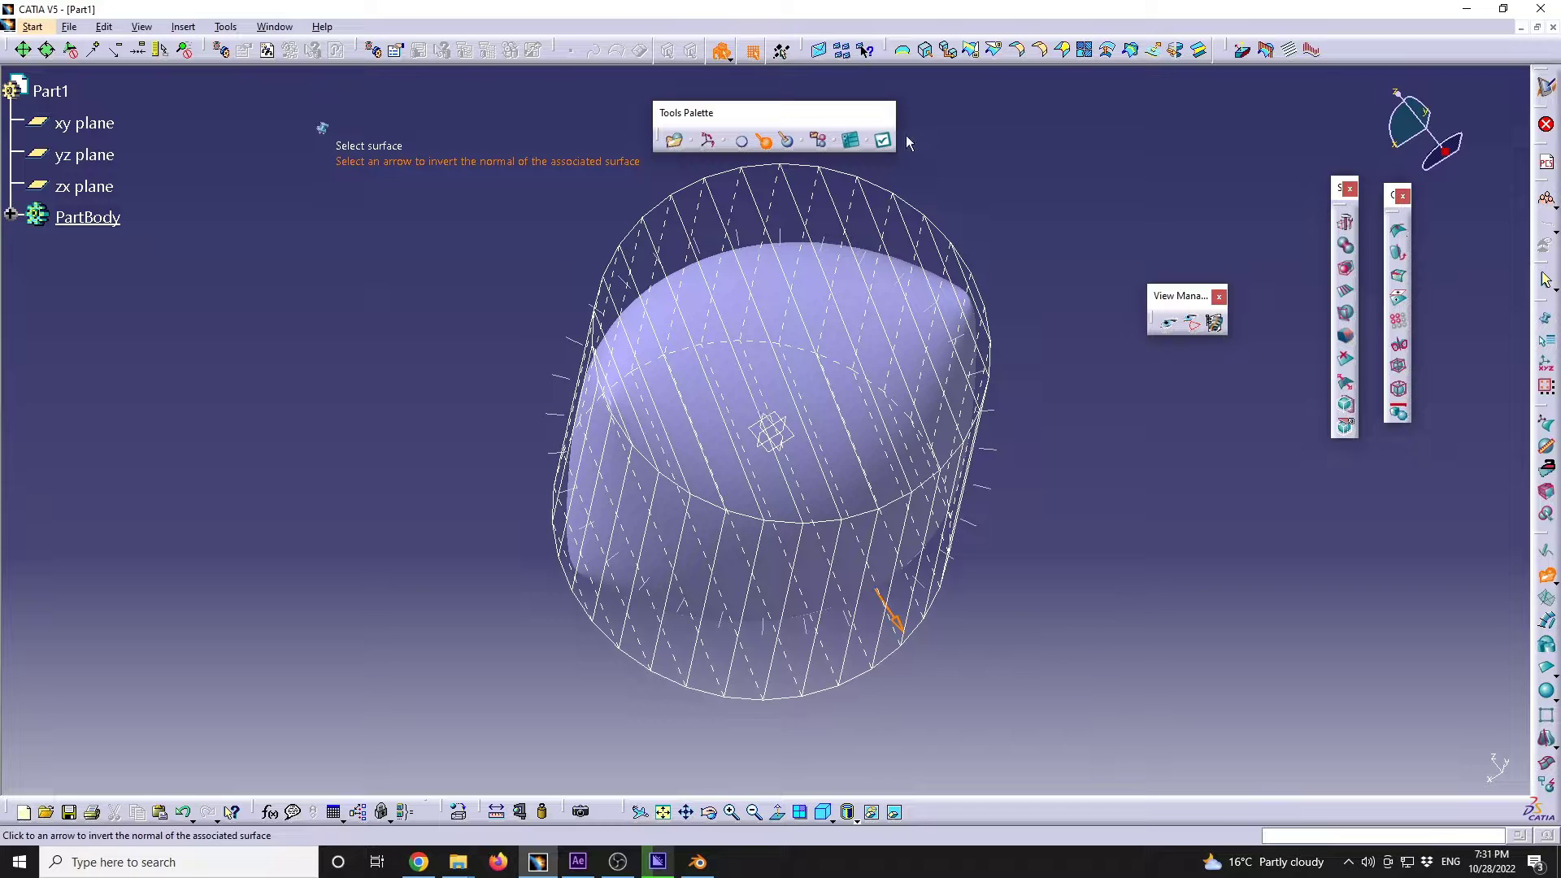
left_click(827, 465)
Step: Select all control points of the second surface, sharpen at 100% weight, and apply
left_click(11, 213)
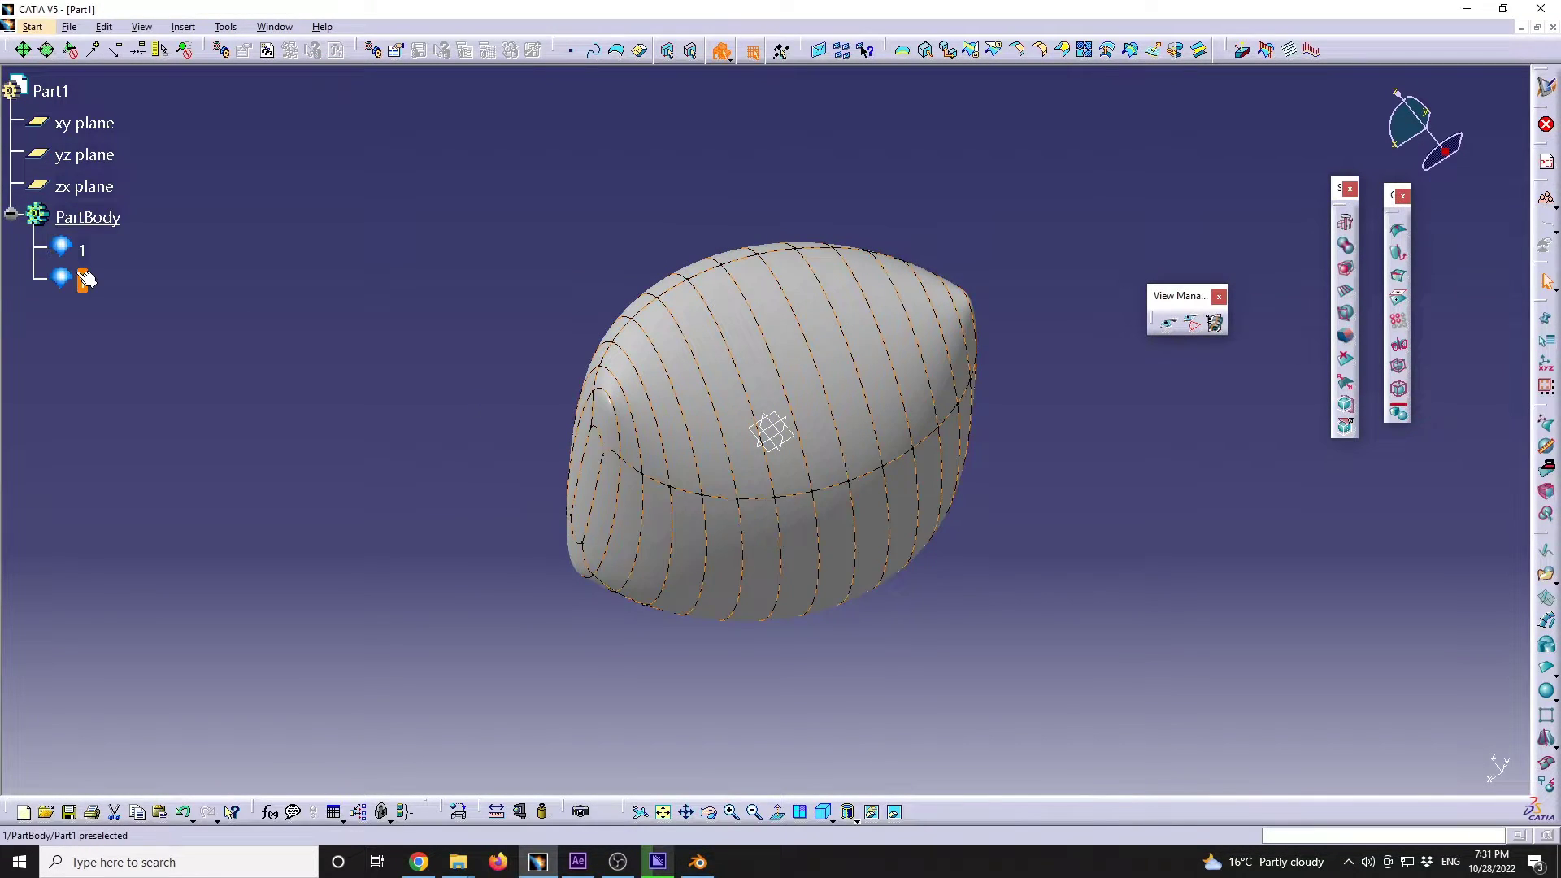
left_click(82, 281)
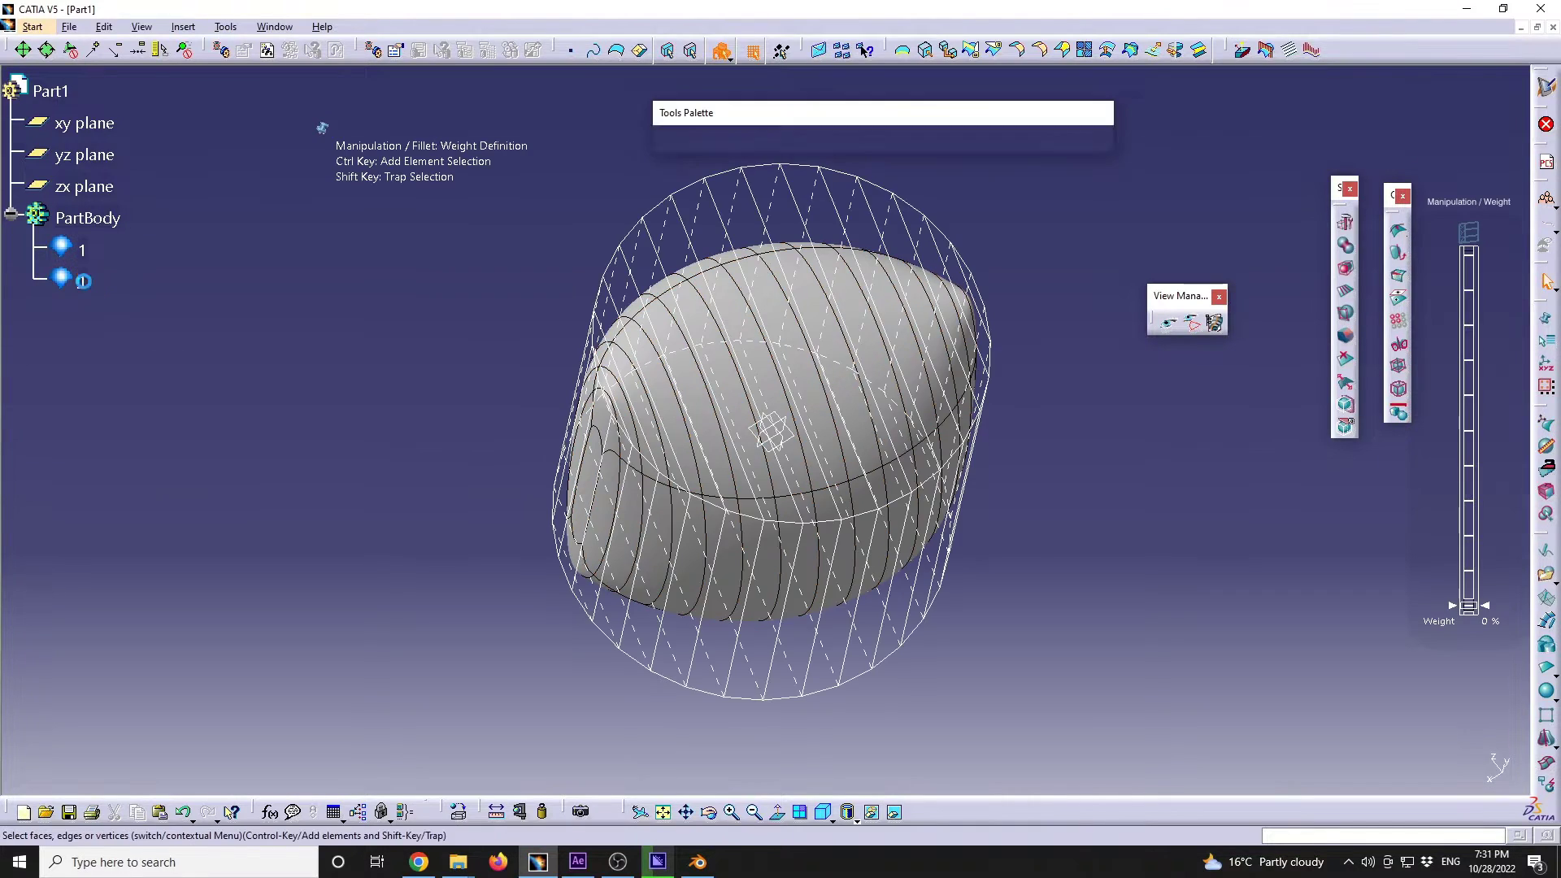
left_click(1043, 141)
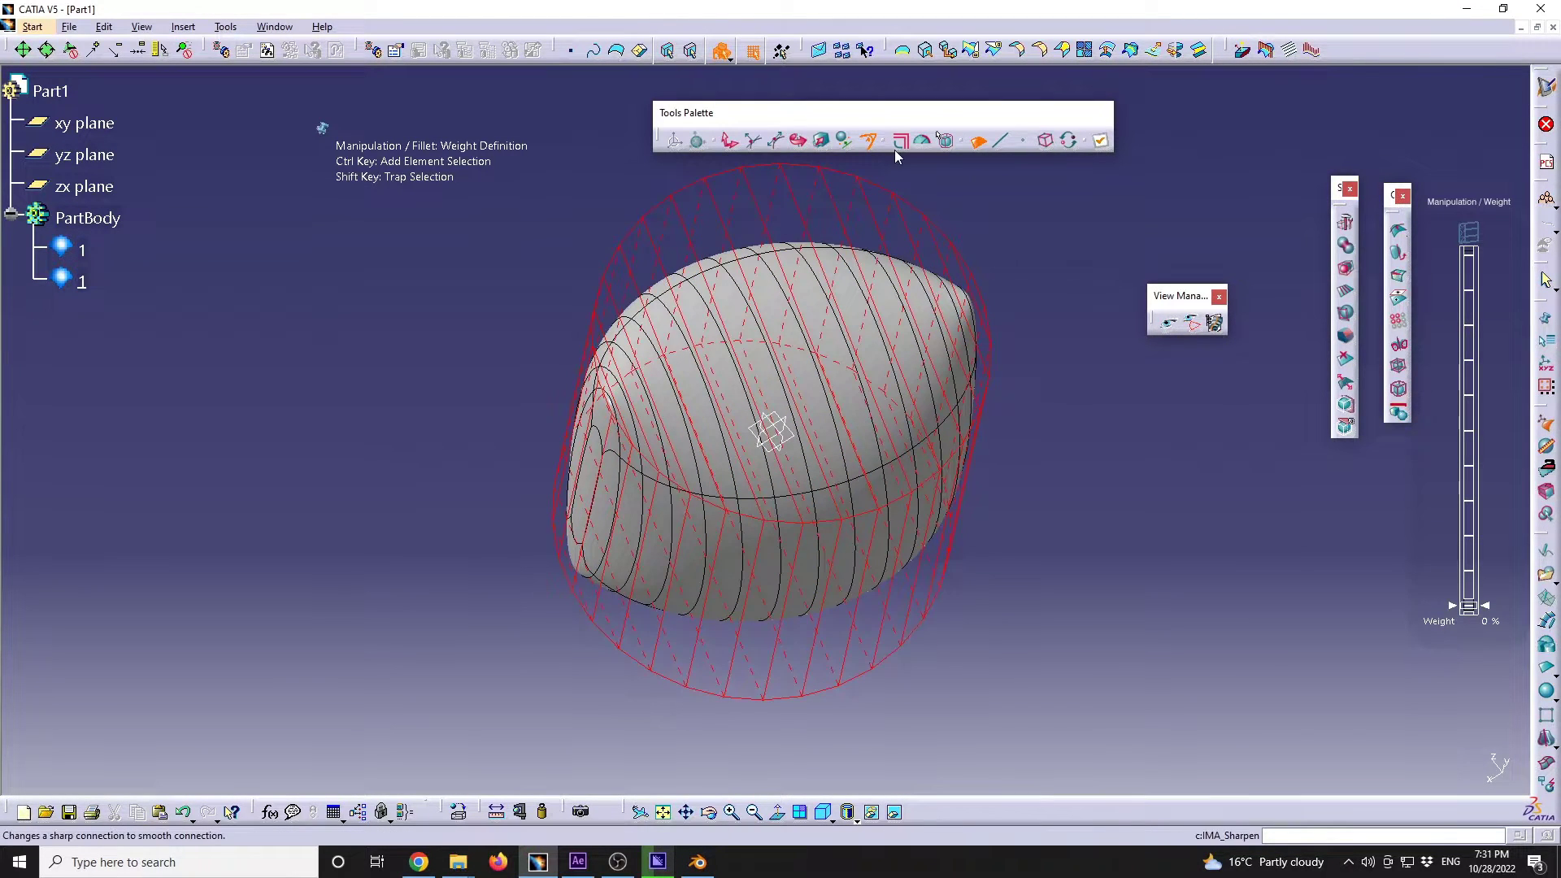
left_click_drag(1468, 605, 1486, 230)
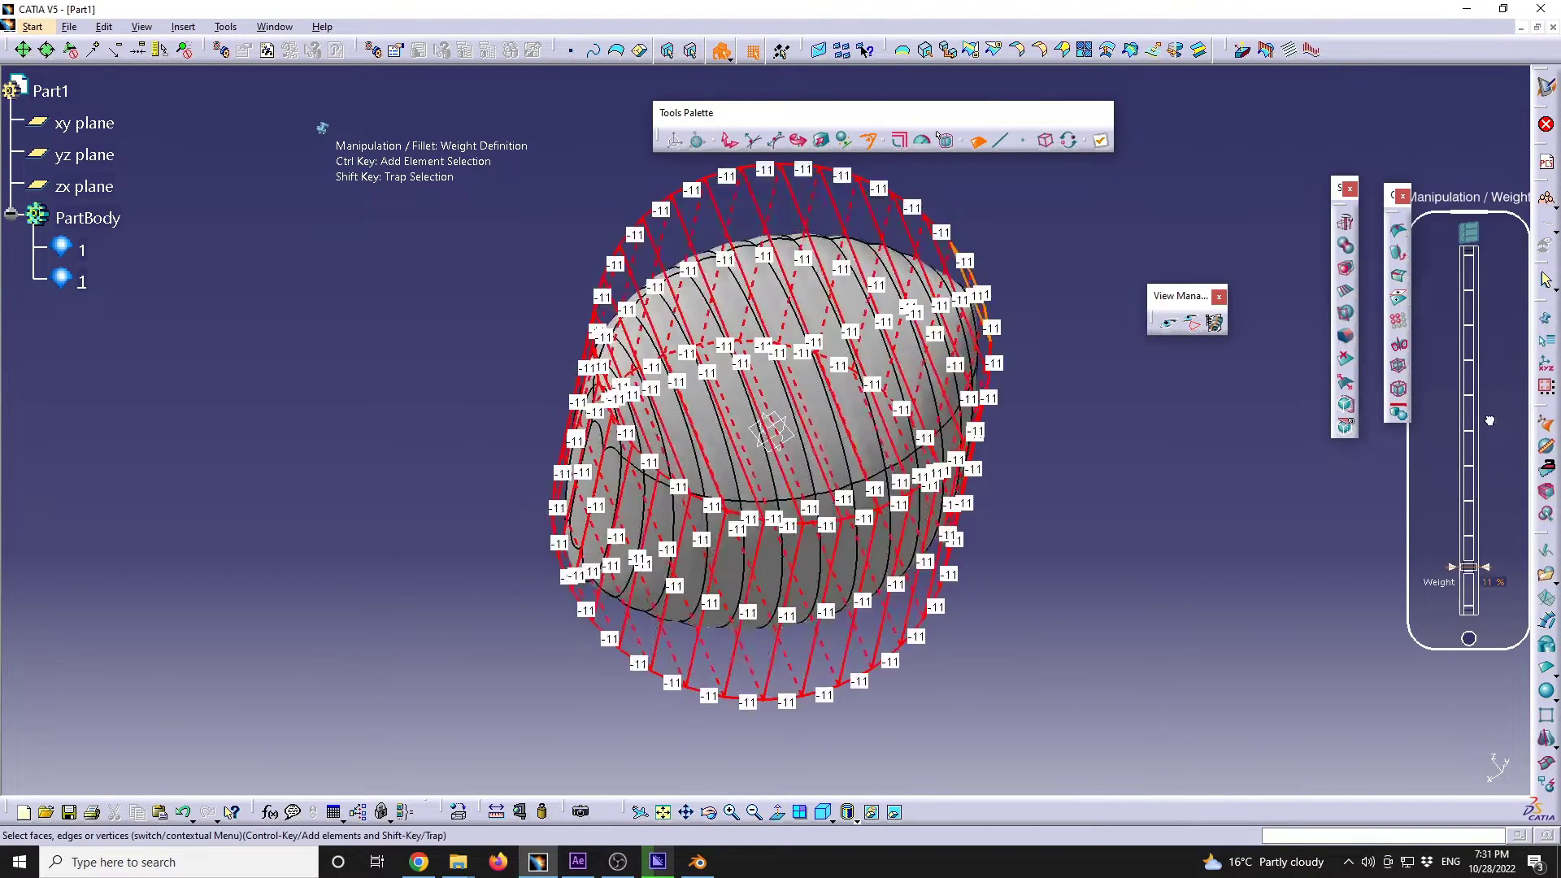
key("Escape")
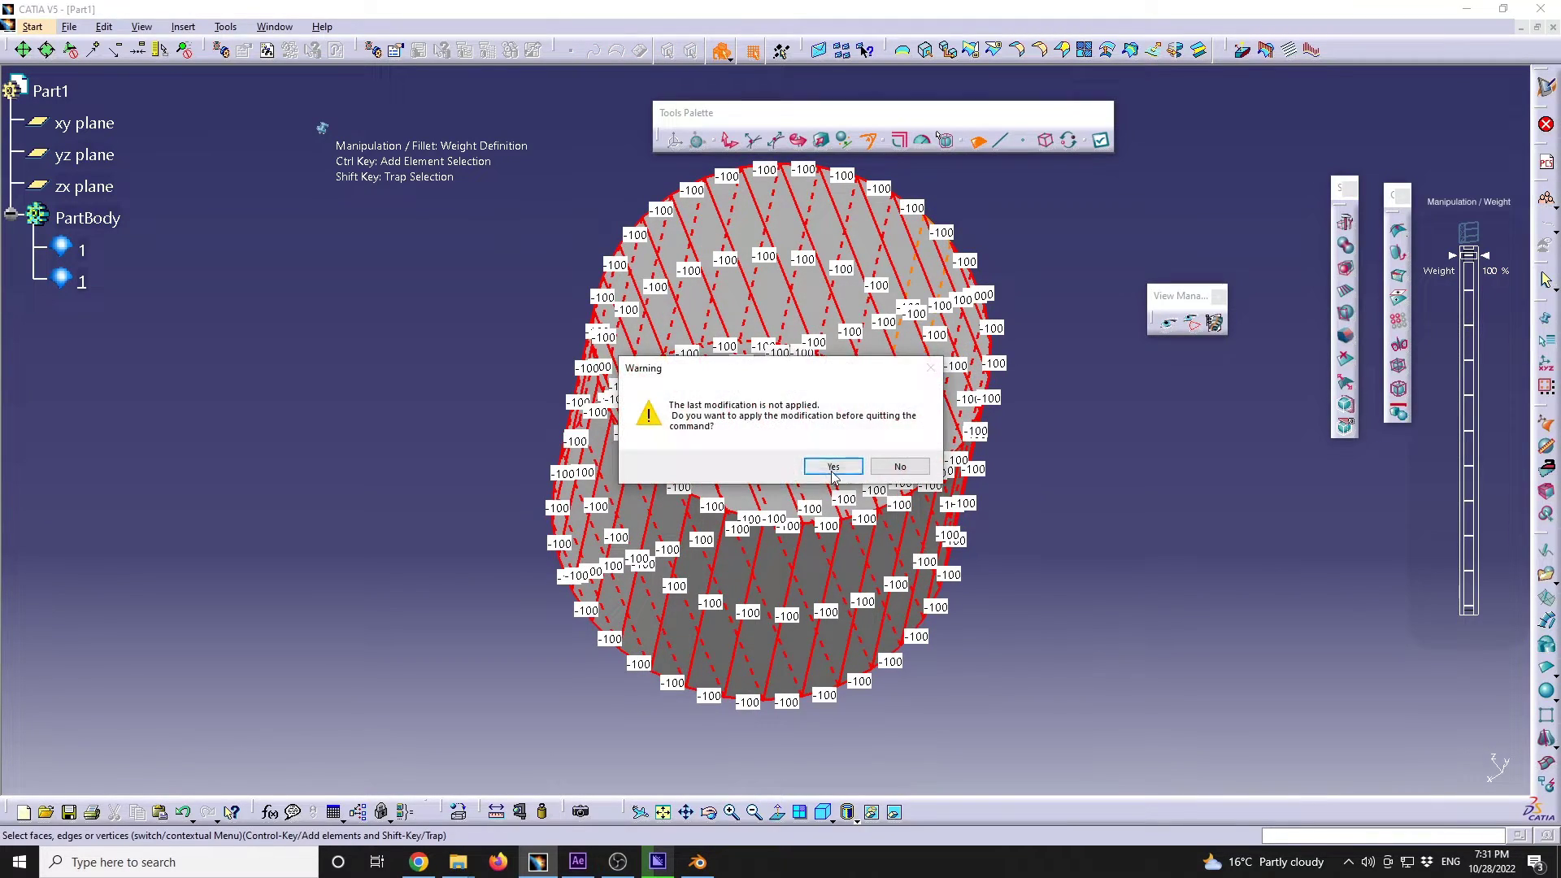
key("Return")
middle_click_drag(1083, 537, 909, 272)
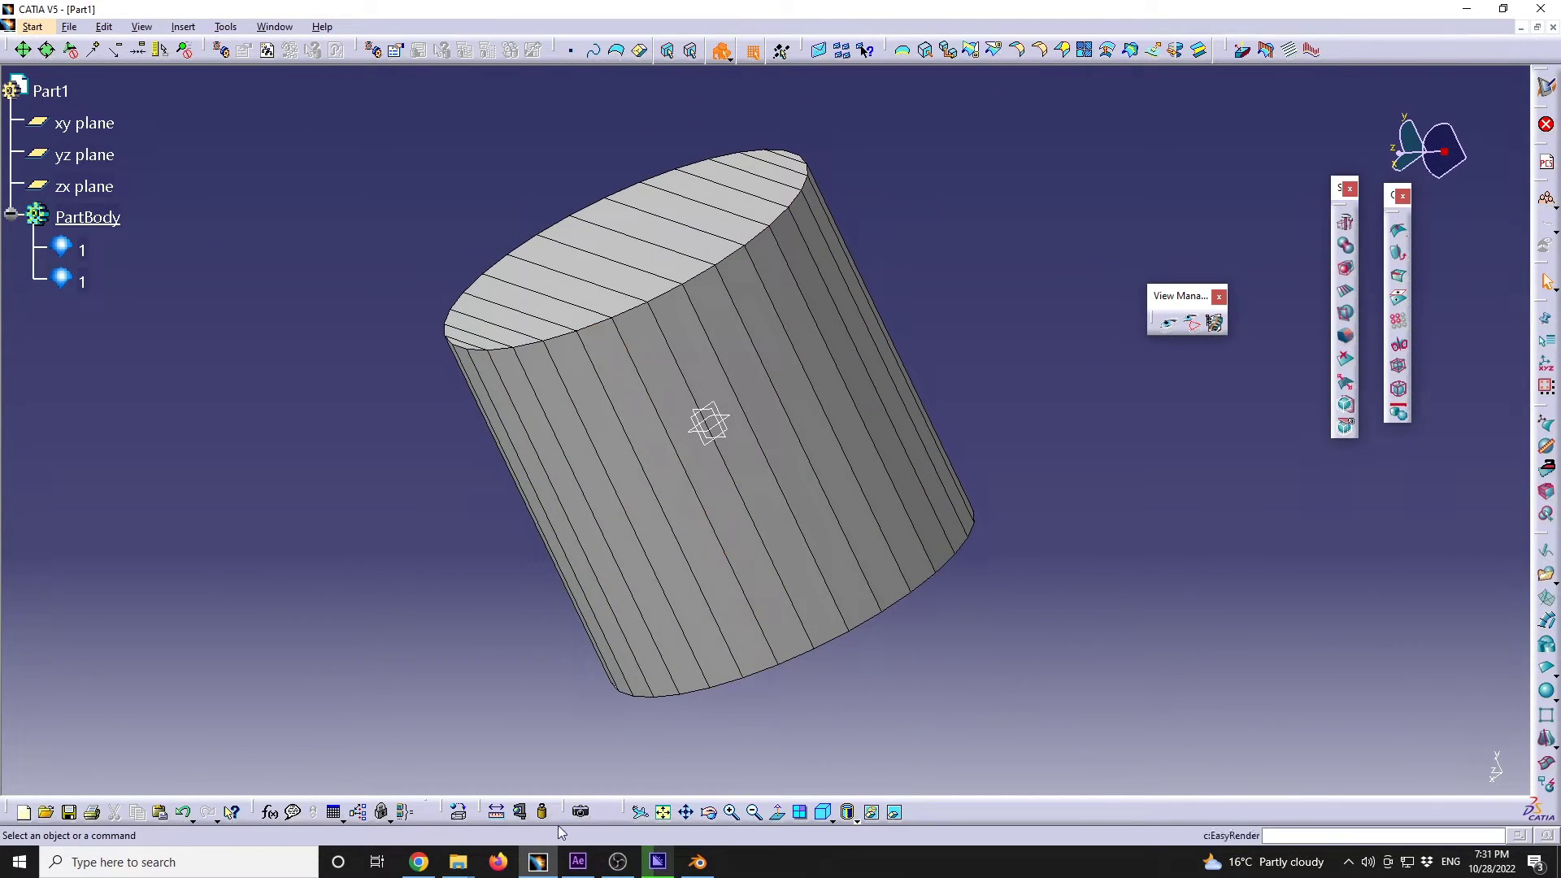
Step: Measure between the bottom and top faces, reading 2000 mm, then bring Blender forward
left_click(497, 812)
middle_click_drag(631, 251, 769, 509)
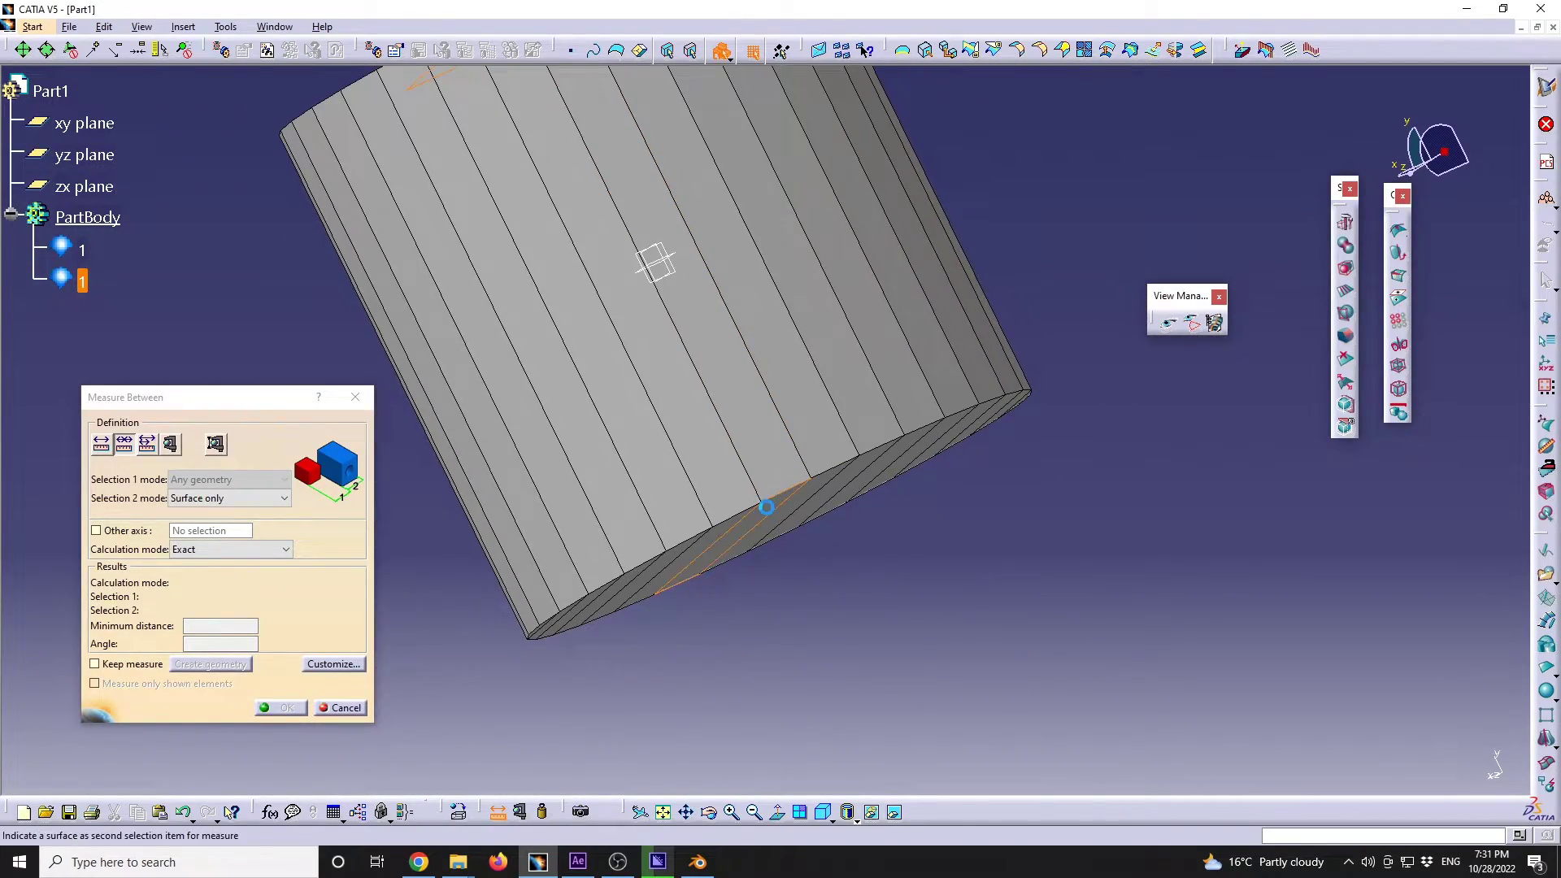
left_click(767, 506)
middle_click_drag(849, 317, 1142, 679)
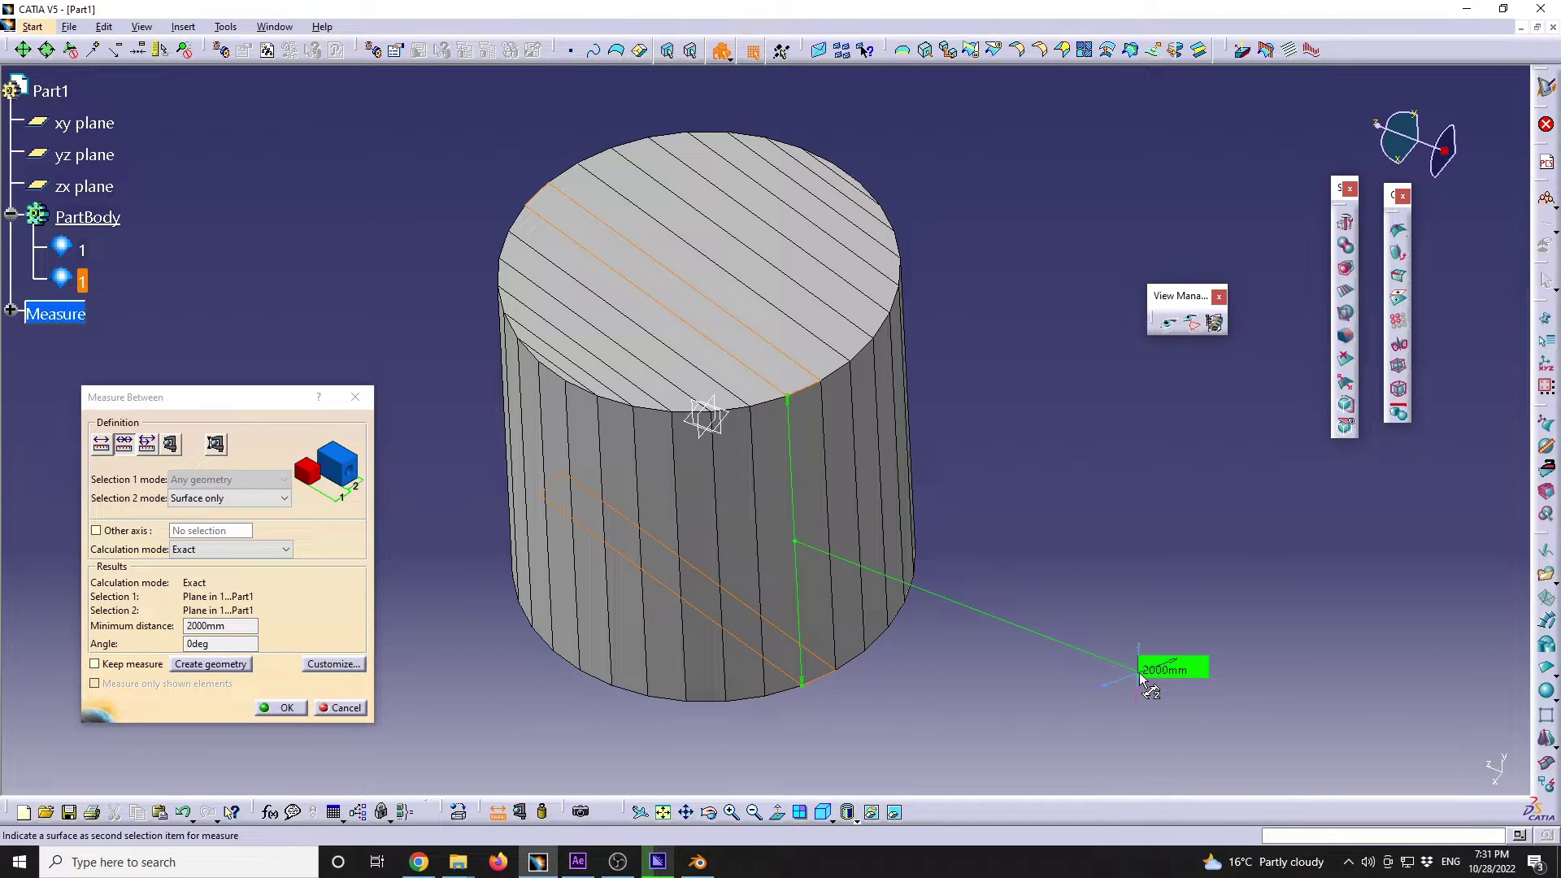
left_click(697, 862)
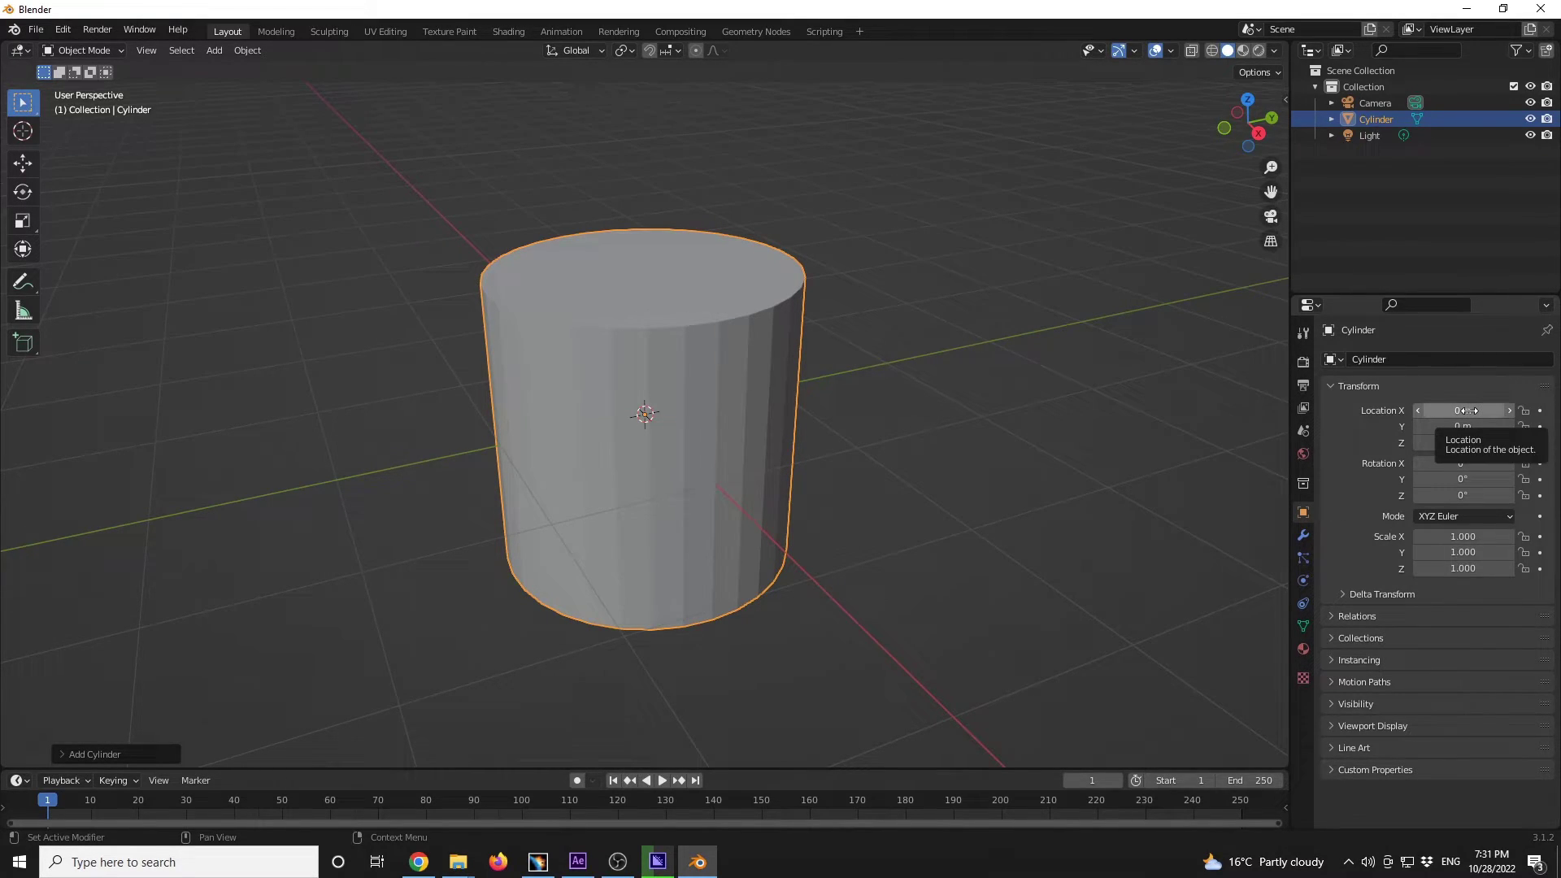
Step: Orbit Blender's cylinder to a side view, then switch to the YouTube Studio comments in Chrome
middle_click_drag(819, 371, 754, 325)
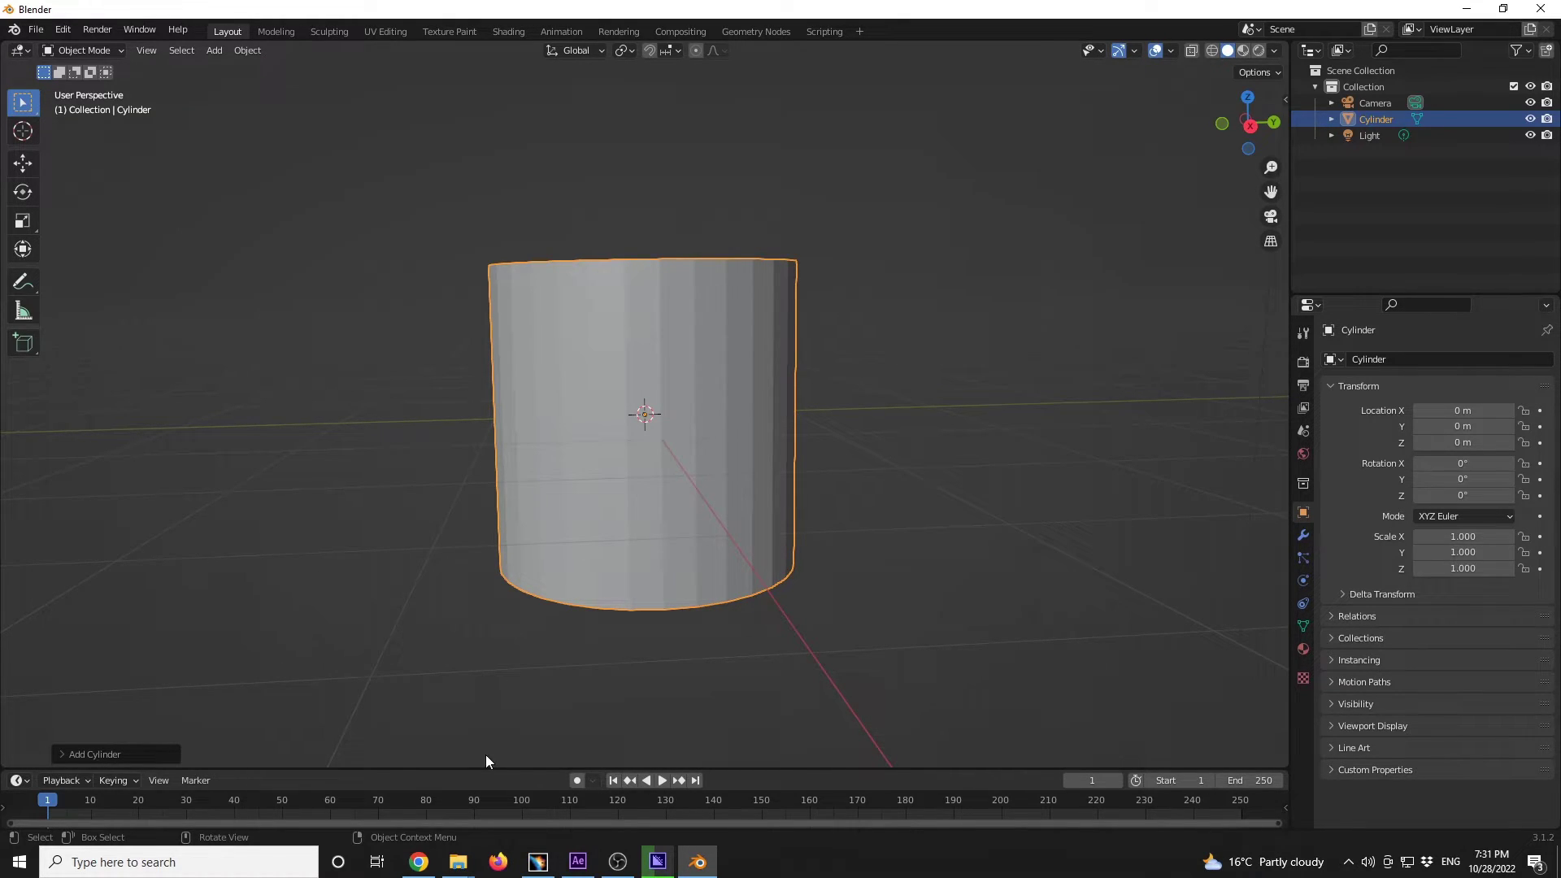
mouse_move(419, 861)
left_click(418, 785)
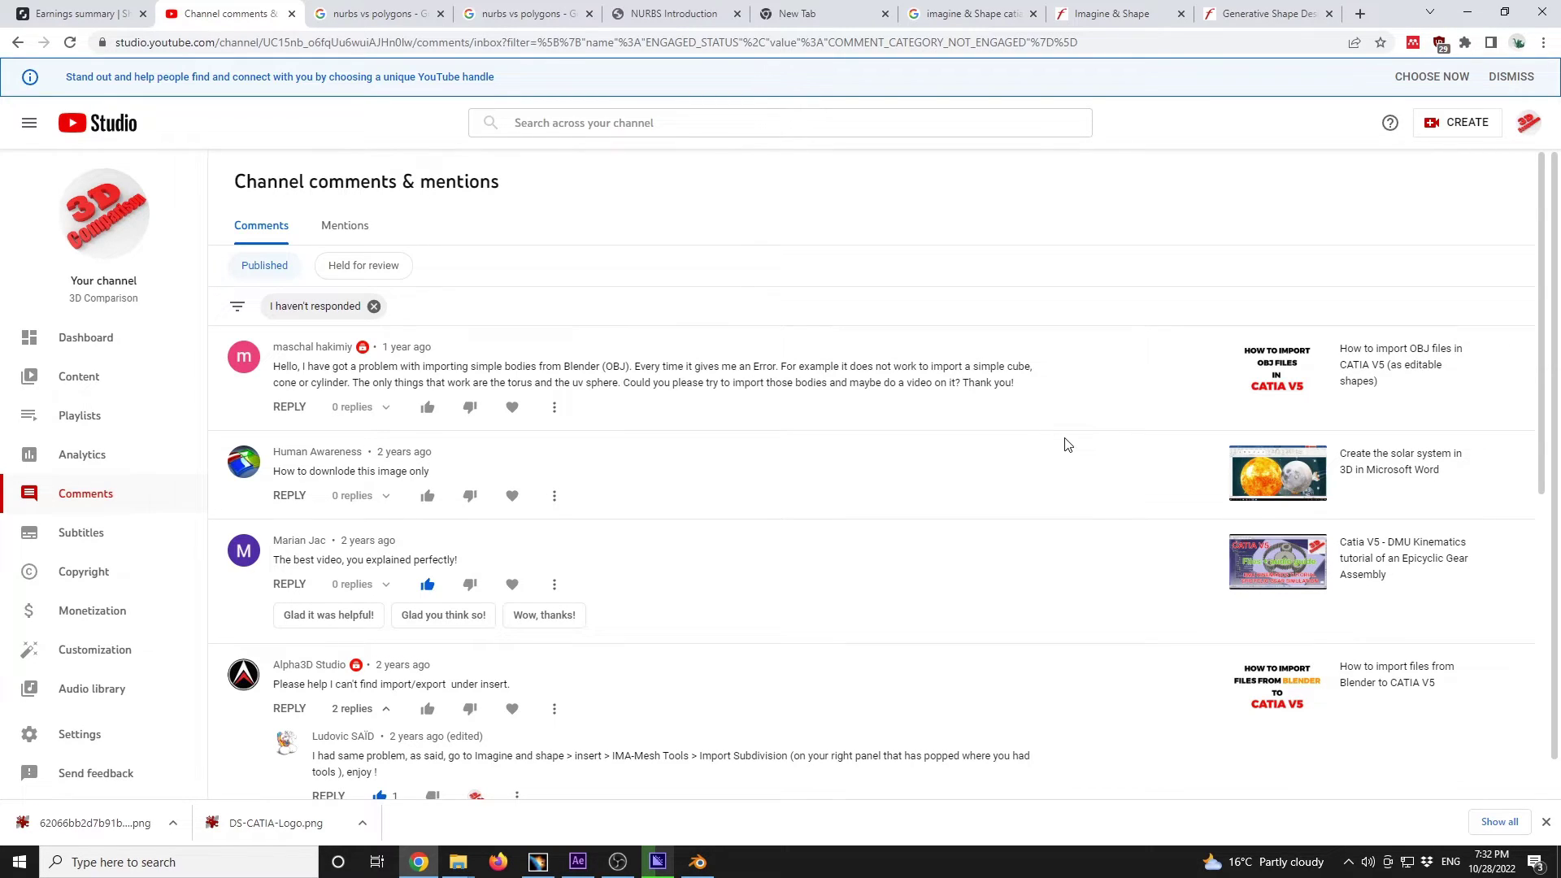
Step: Highlight the opening words of the top comment about importing Blender OBJ bodies
left_click_drag(288, 366, 448, 367)
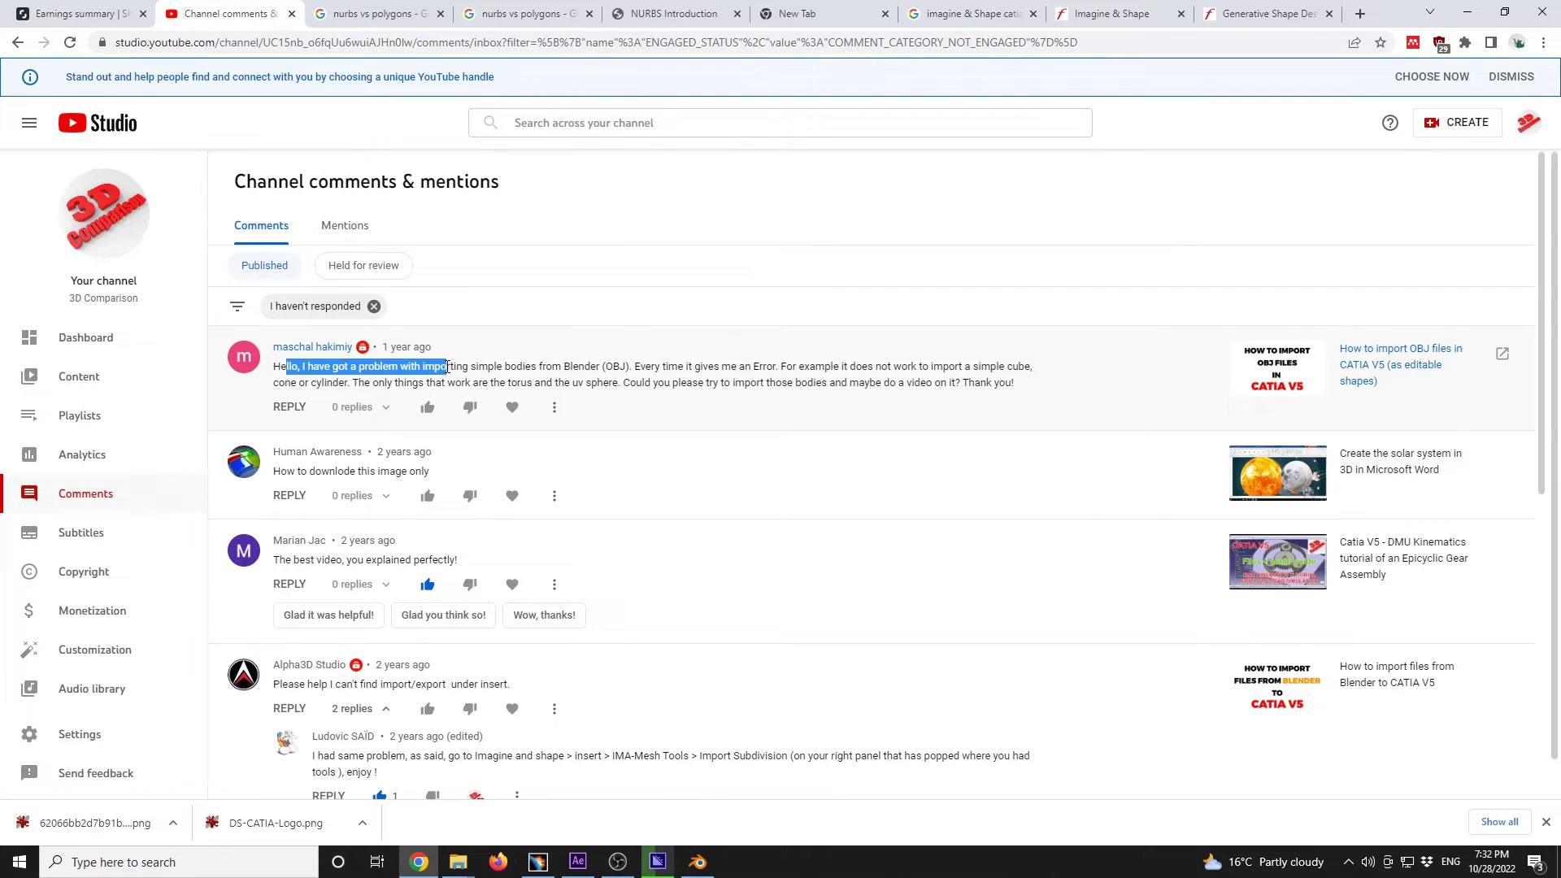